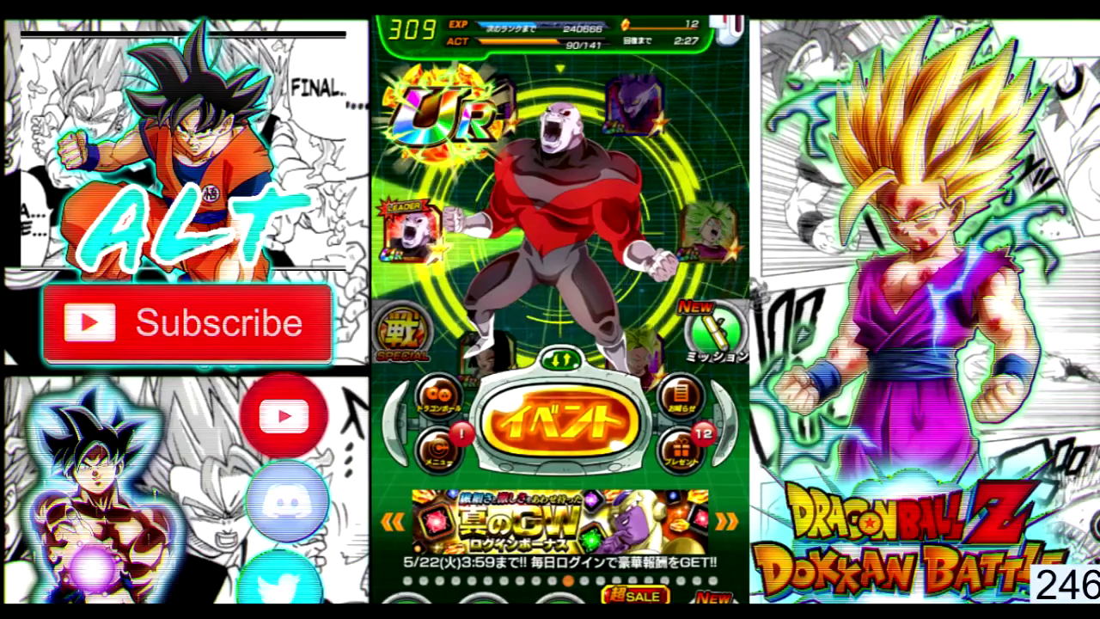
Step: Rotate the team wheel on the home screen, view the leader Jiren's card artwork and details, and return to the home screen
left_click_drag(459, 227, 628, 211)
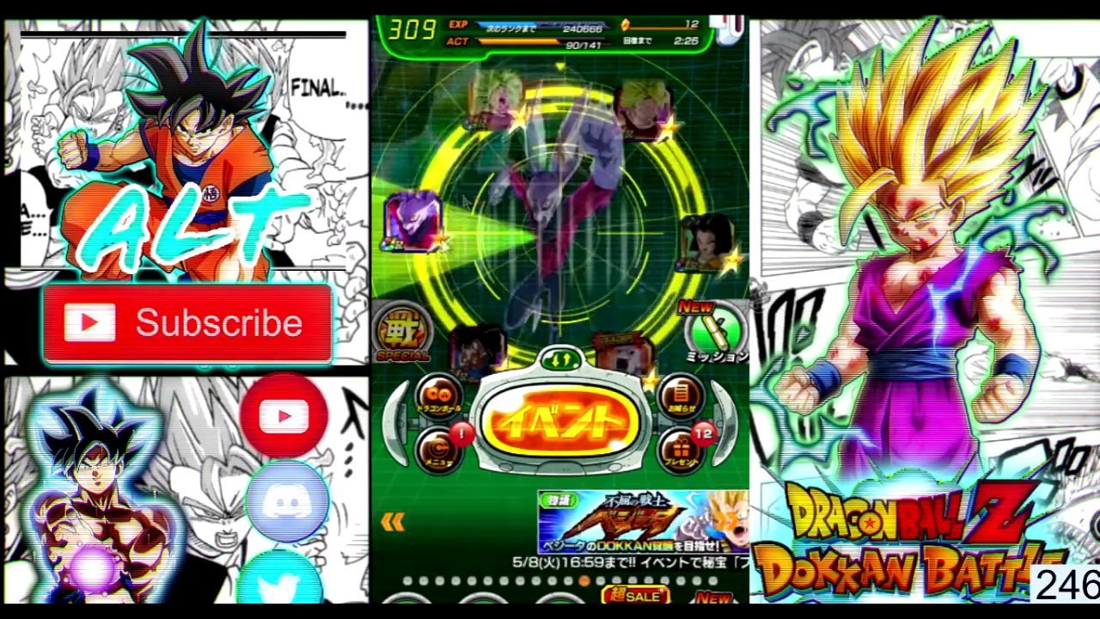
left_click_drag(628, 210, 535, 235)
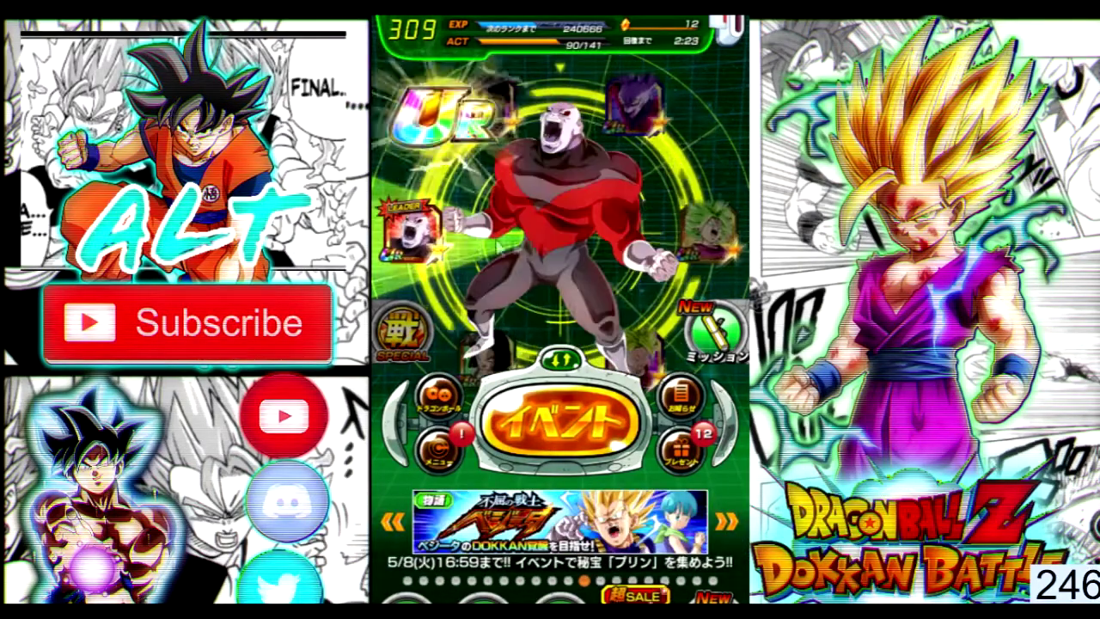
left_click(536, 235)
left_click(543, 362)
left_click(535, 311)
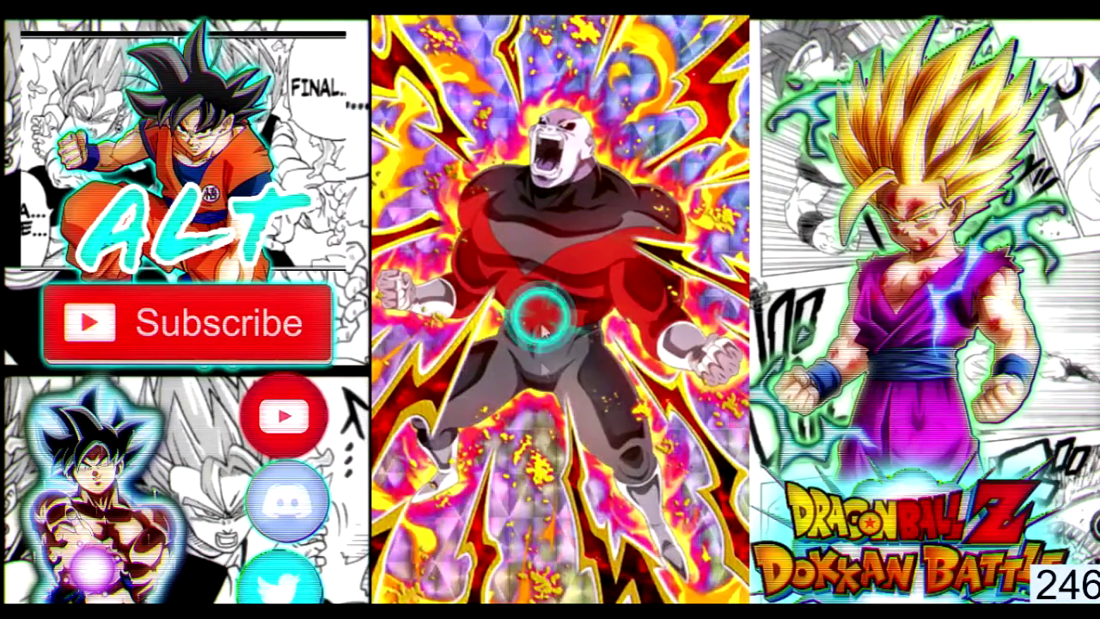
left_click(559, 444)
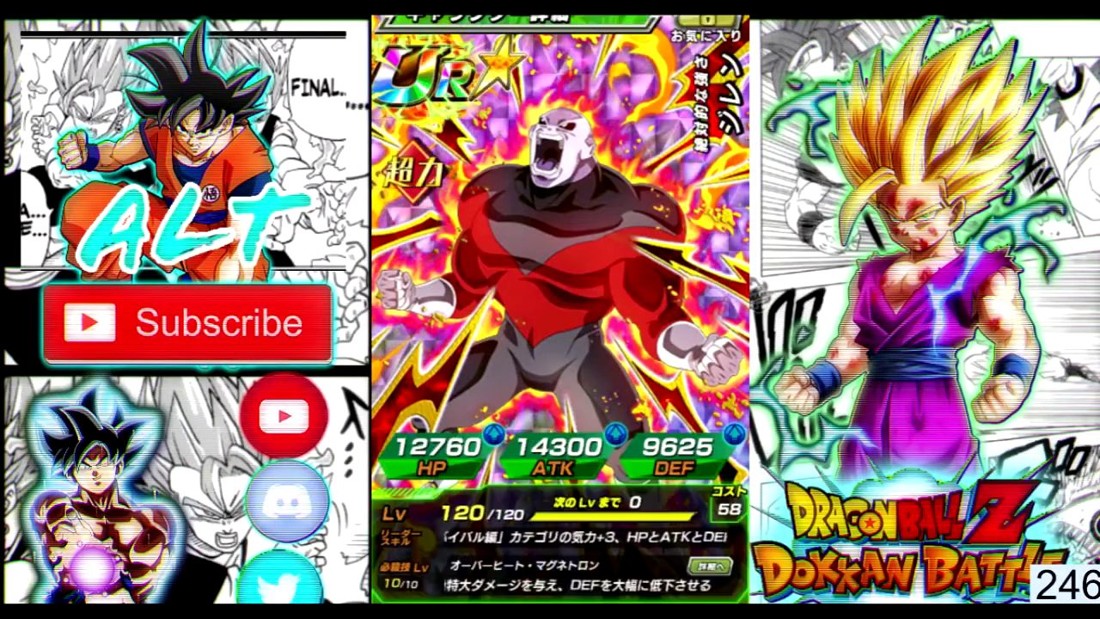
key("Escape")
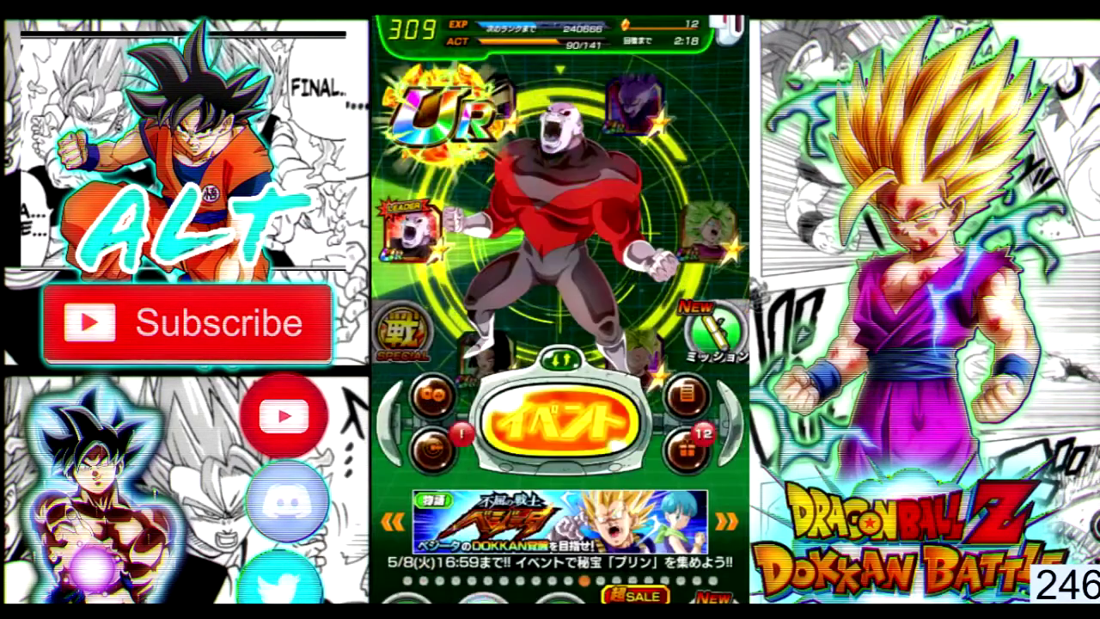
Step: Browse the full list of owned characters, return to the home screen and reopen the leader Jiren's card details
left_click(464, 601)
left_click(456, 360)
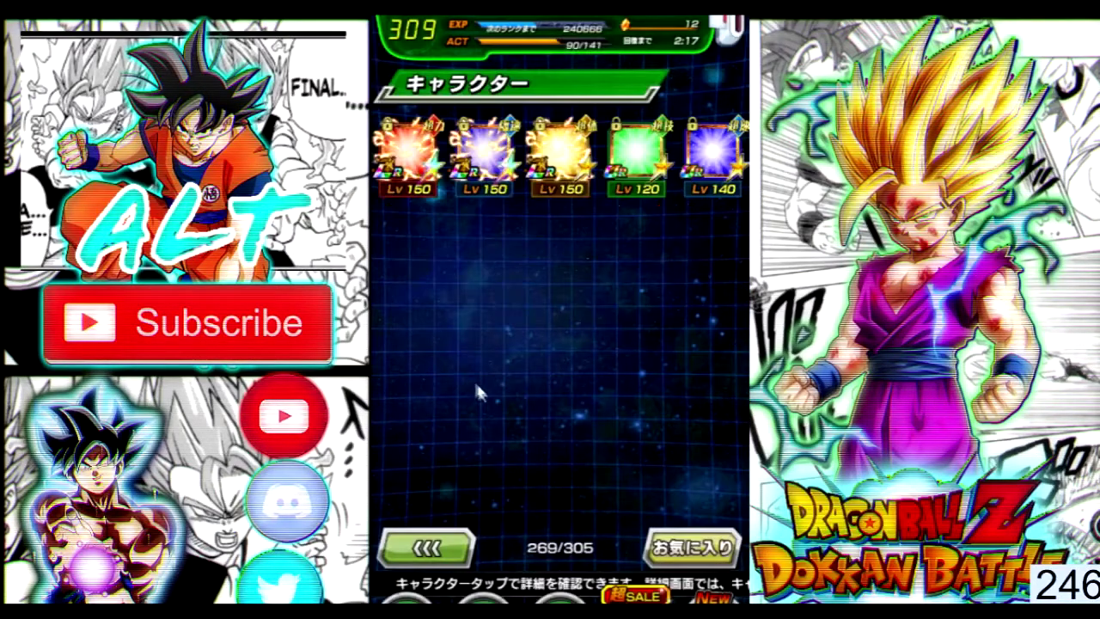
scroll(559, 344, "down", 10)
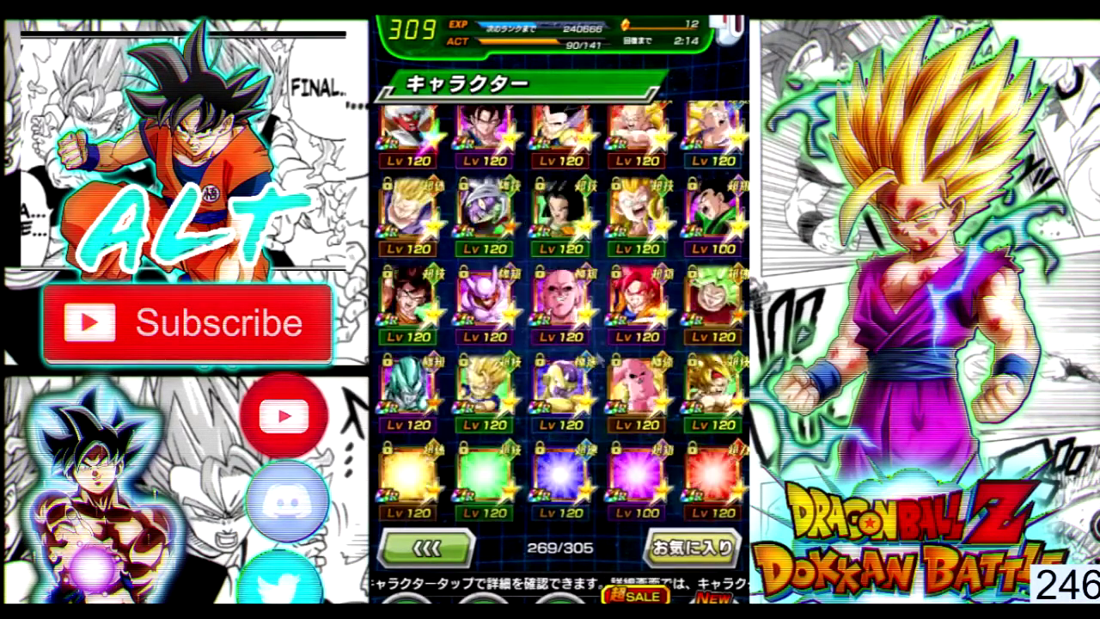
scroll(551, 555, "down", 5)
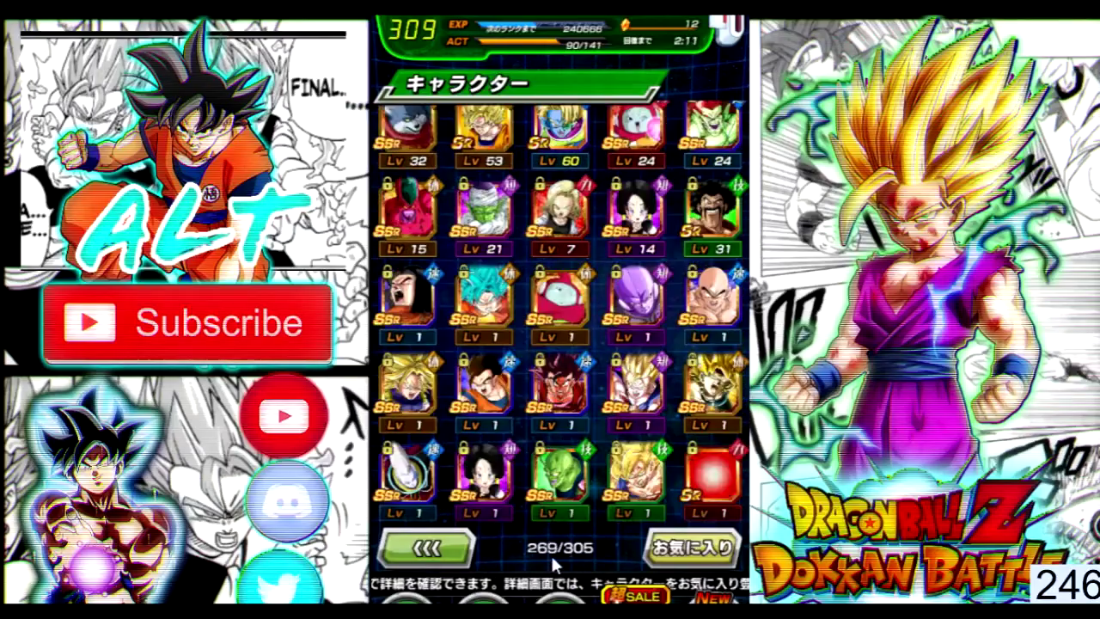
scroll(551, 554, "up", 10)
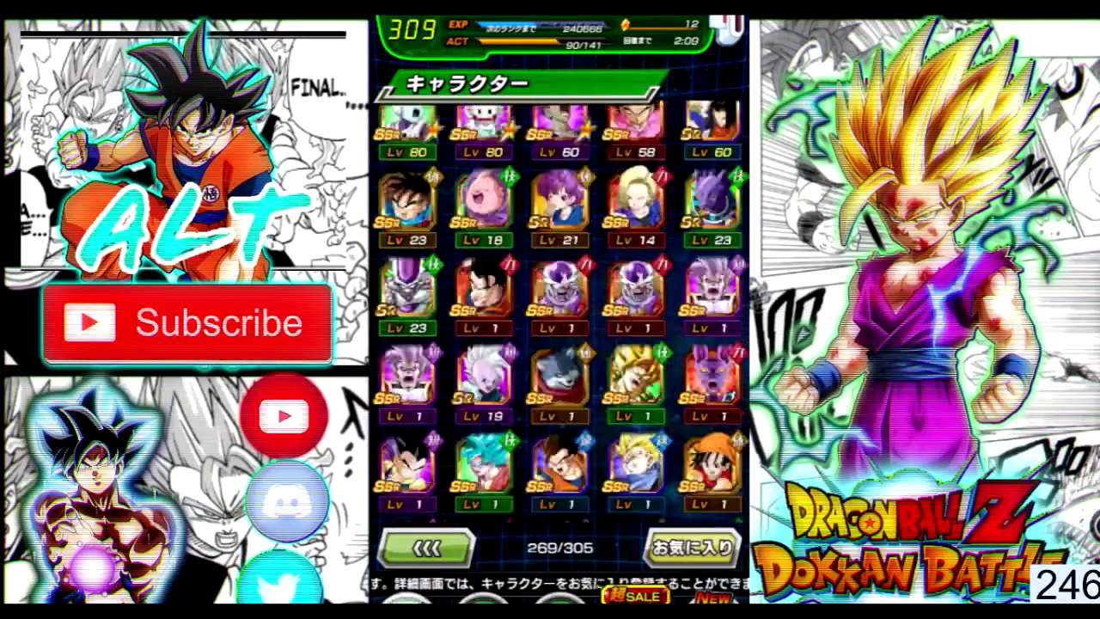
scroll(559, 314, "down", 10)
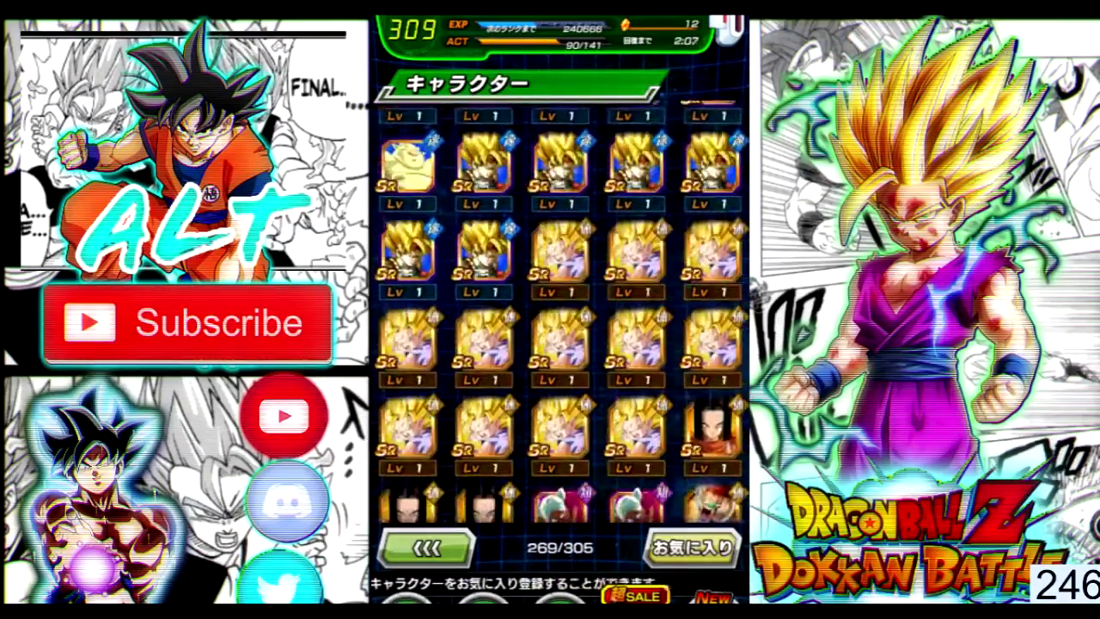
scroll(560, 331, "down", 10)
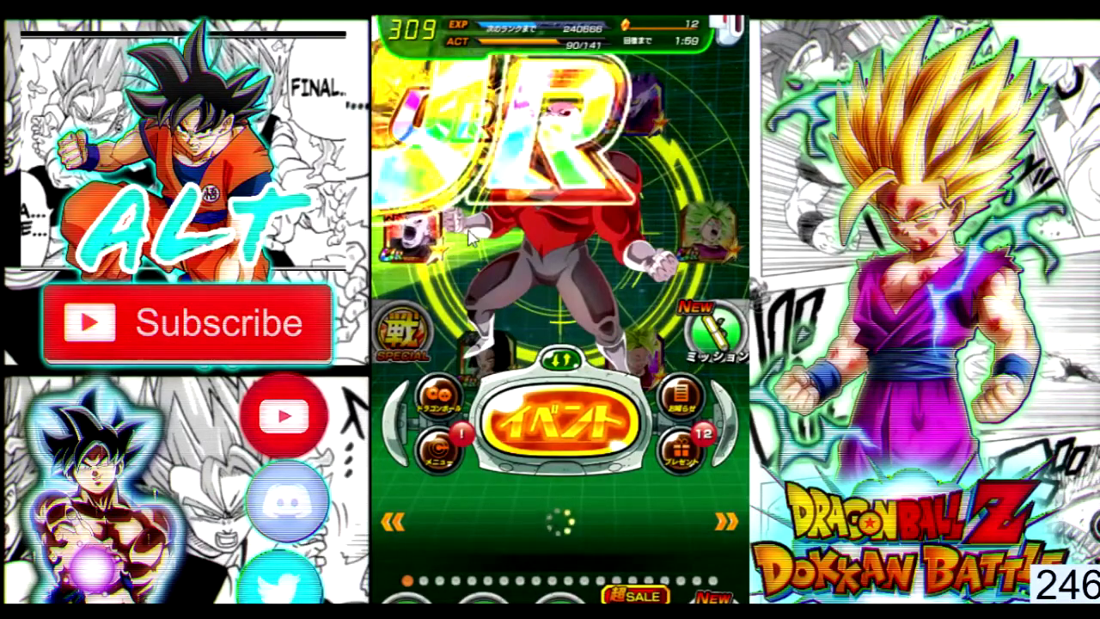
left_click(559, 217)
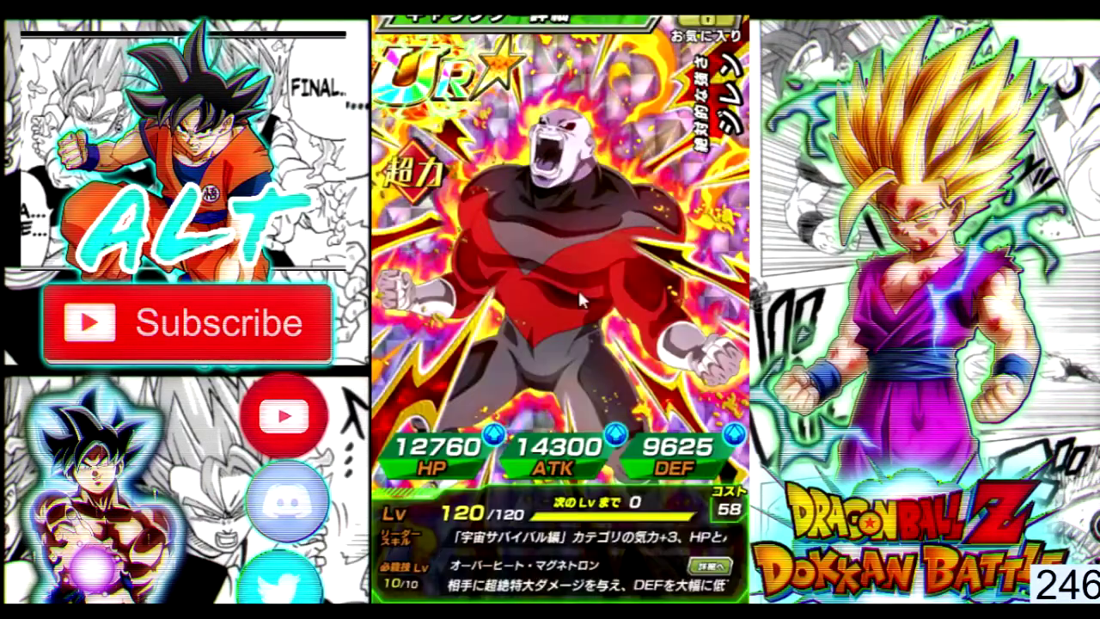
left_click(585, 326)
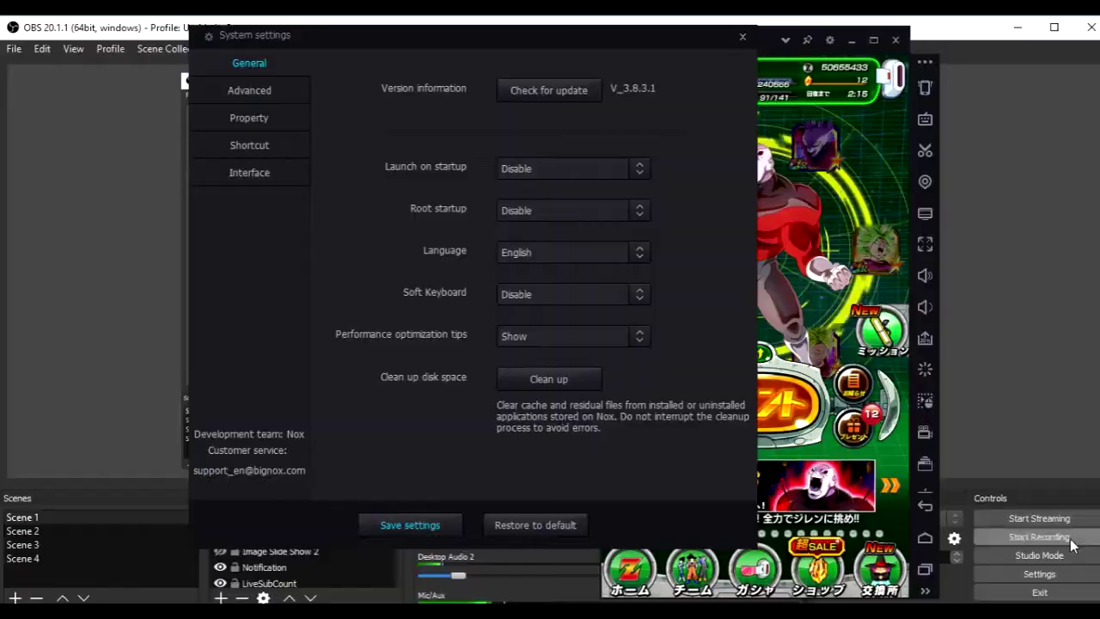
Step: Start recording in OBS and reposition the Nox System settings window while showing its version information
left_click(1039, 537)
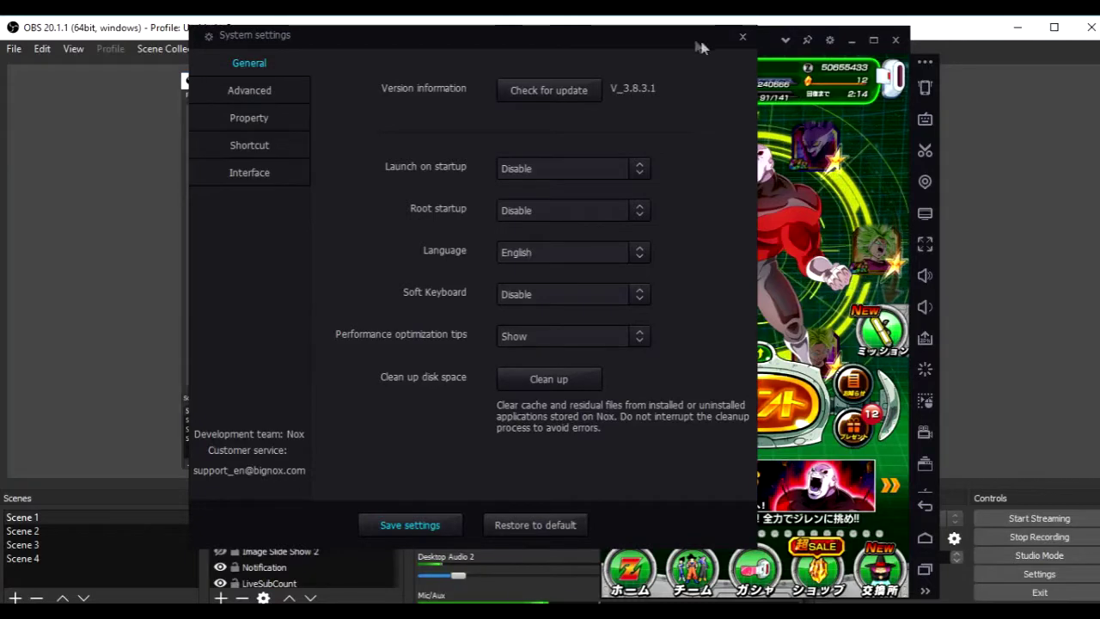
left_click_drag(611, 54, 615, 77)
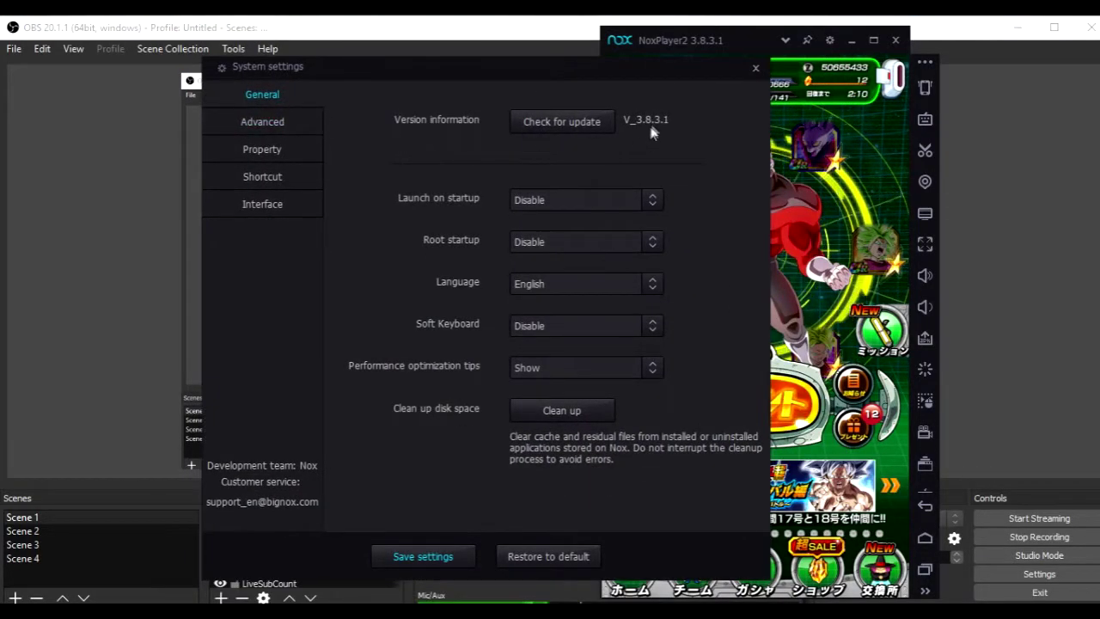
mouse_move(653, 128)
left_mouse_down()
mouse_move(685, 122)
mouse_move(650, 118)
left_mouse_up()
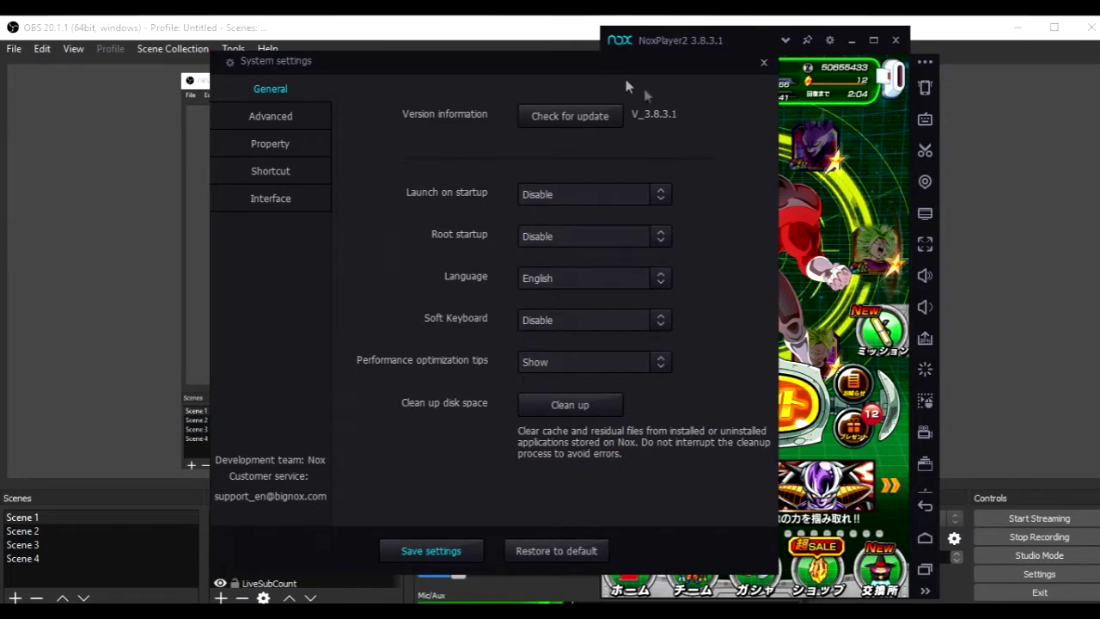
mouse_move(602, 69)
left_mouse_down()
mouse_move(831, 41)
mouse_move(592, 61)
left_mouse_up()
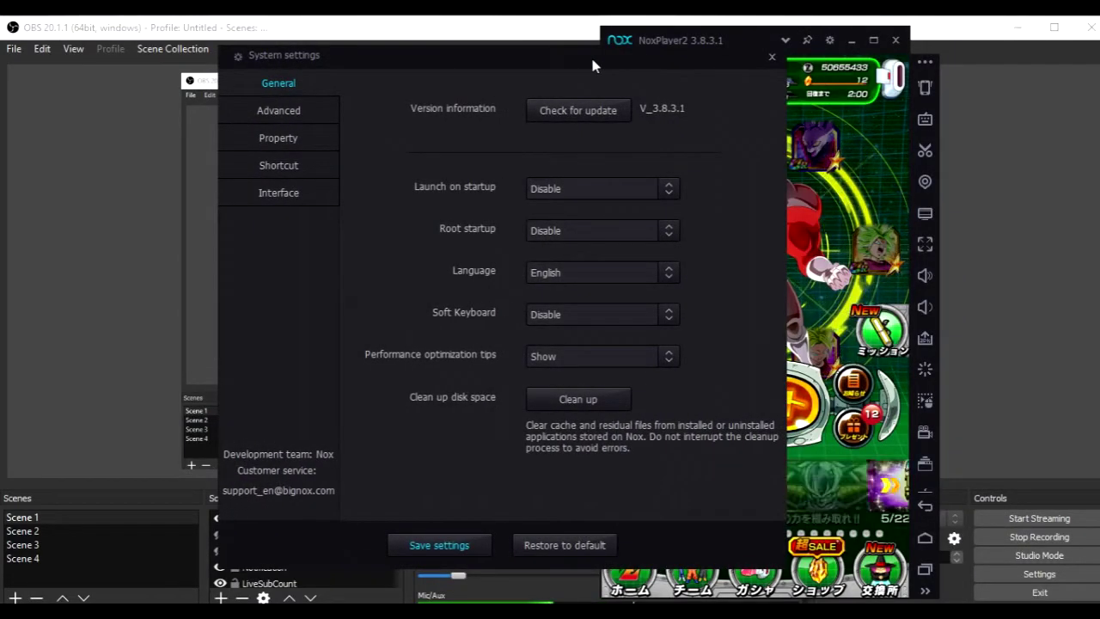
Step: Examine Nox's Advanced settings for performance, startup resolution, graphics rendering mode and frame rate, moving the settings window as needed
left_click(317, 106)
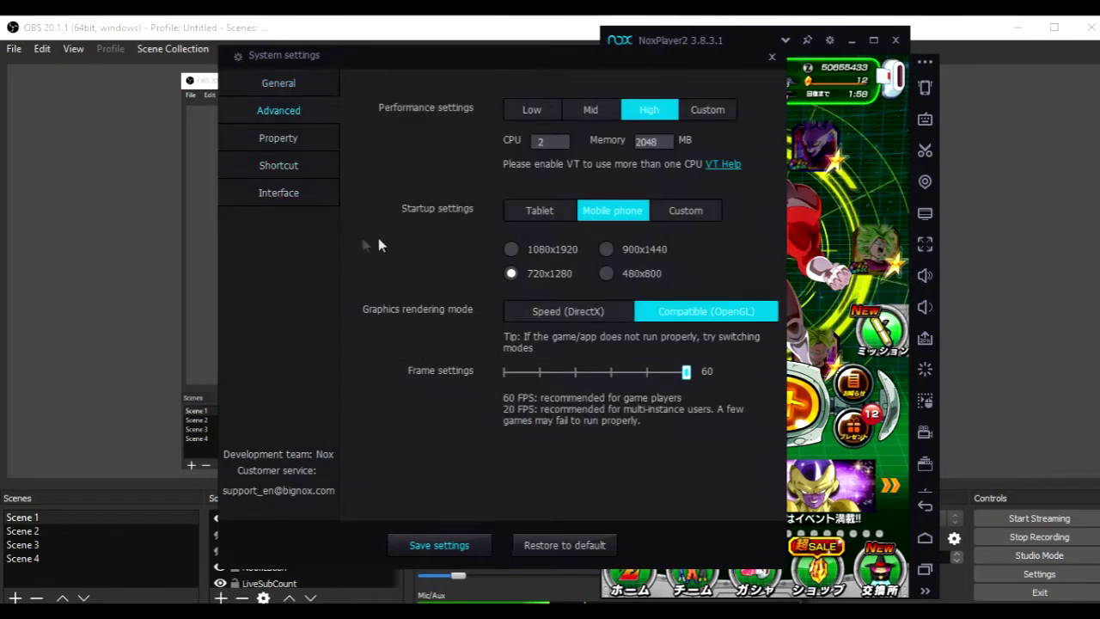
left_click(261, 80)
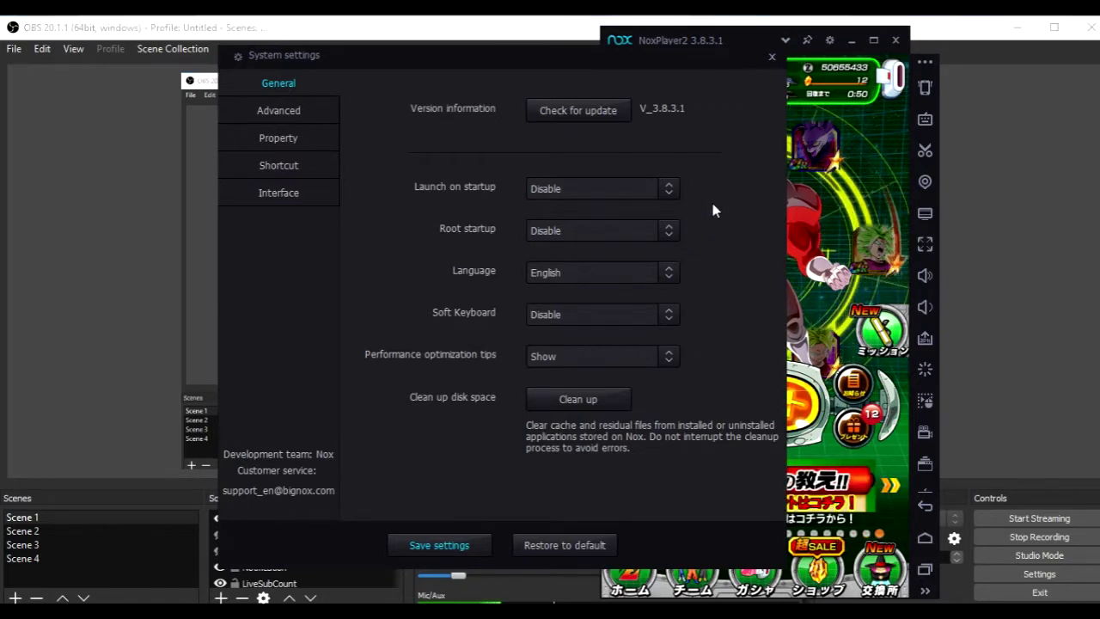
left_click(290, 111)
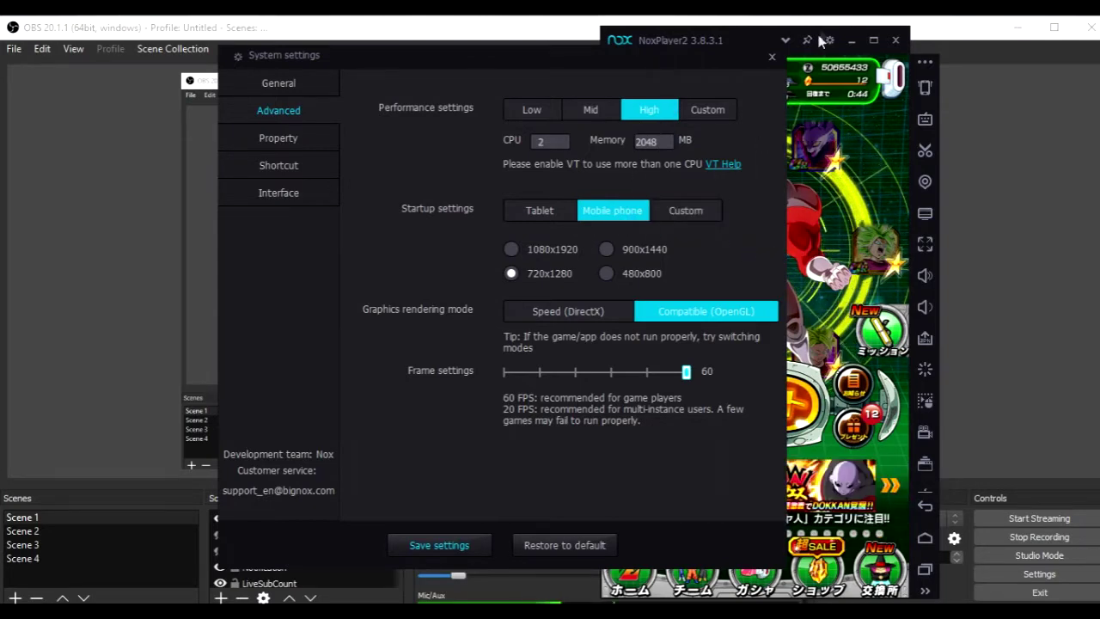
left_click_drag(615, 53, 349, 31)
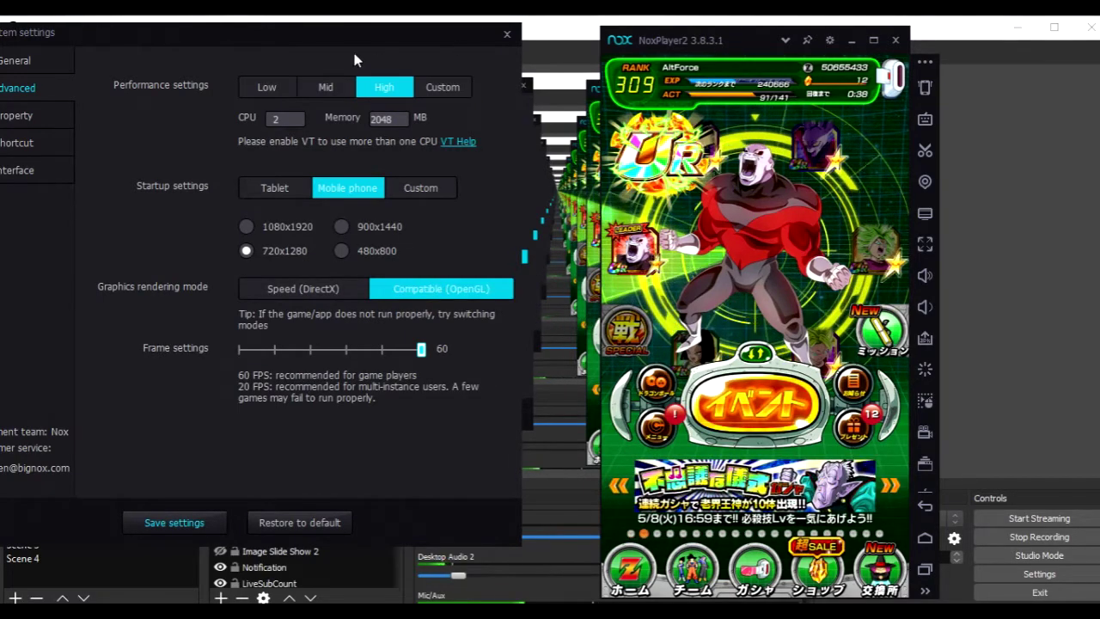
left_click_drag(369, 36, 544, 34)
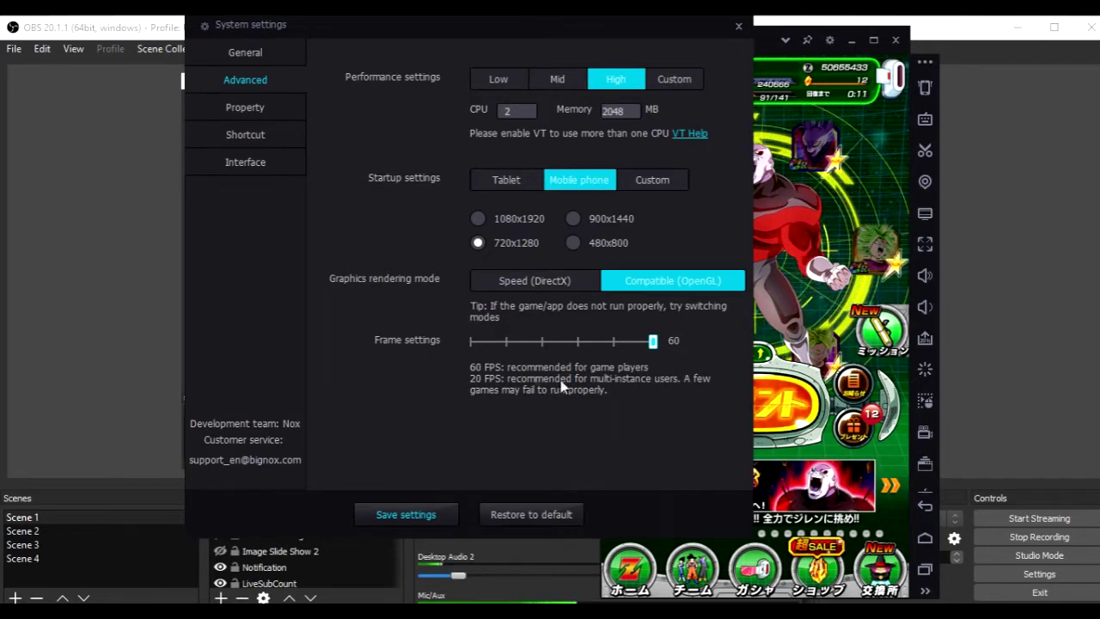
left_click_drag(472, 375, 512, 372)
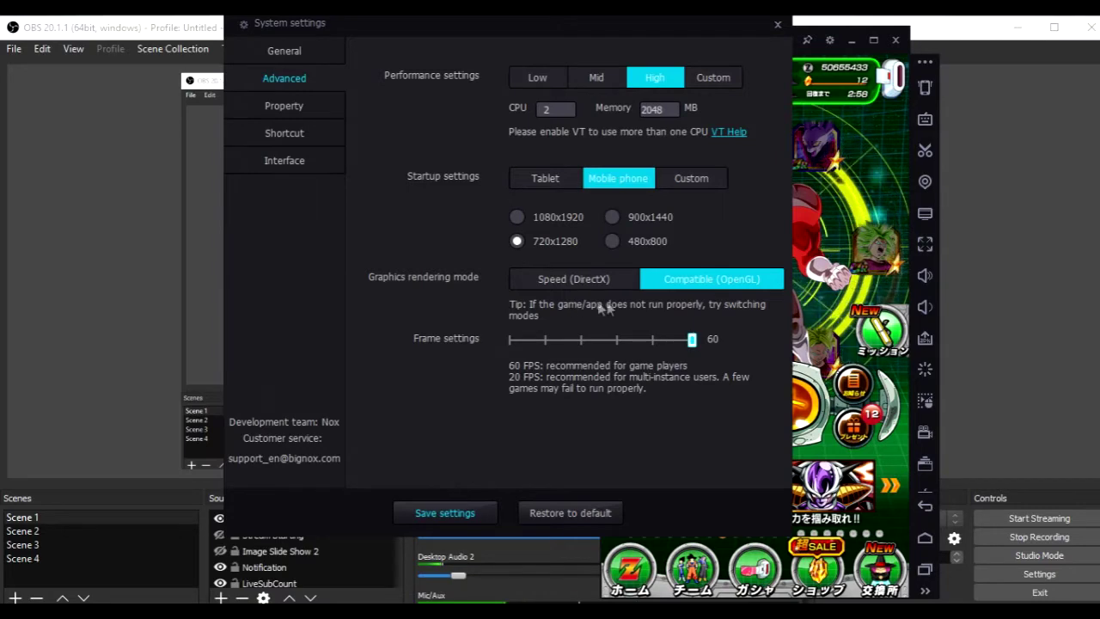
mouse_move(564, 46)
left_mouse_down()
mouse_move(457, 48)
mouse_move(550, 45)
left_mouse_up()
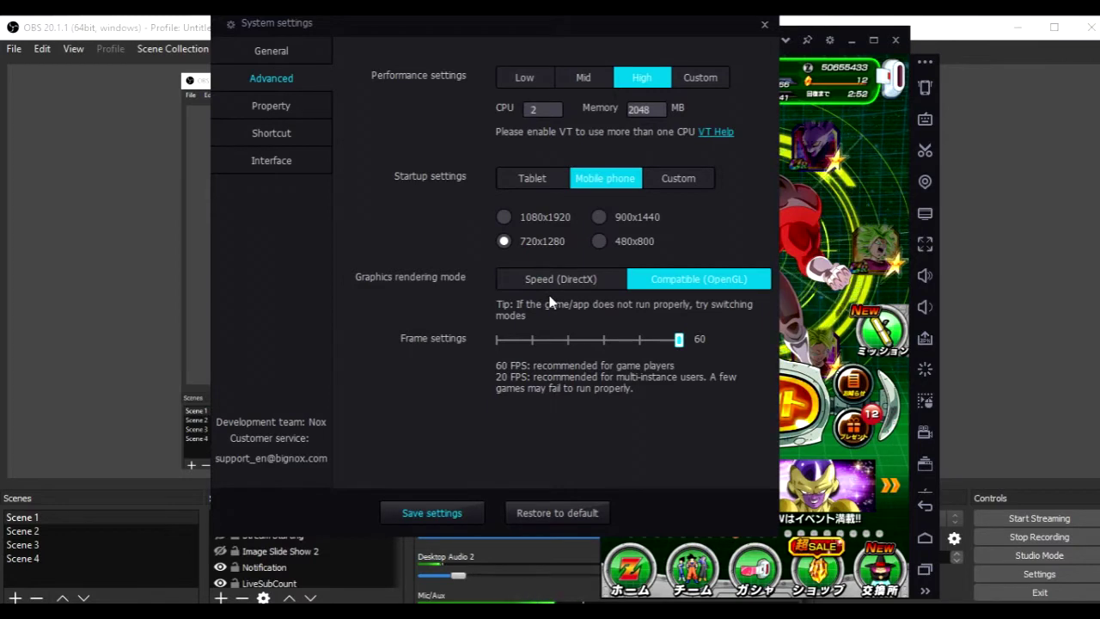
Step: Examine the Property settings, including the list of default mobile phone models and the mobile phone number field
left_click(266, 112)
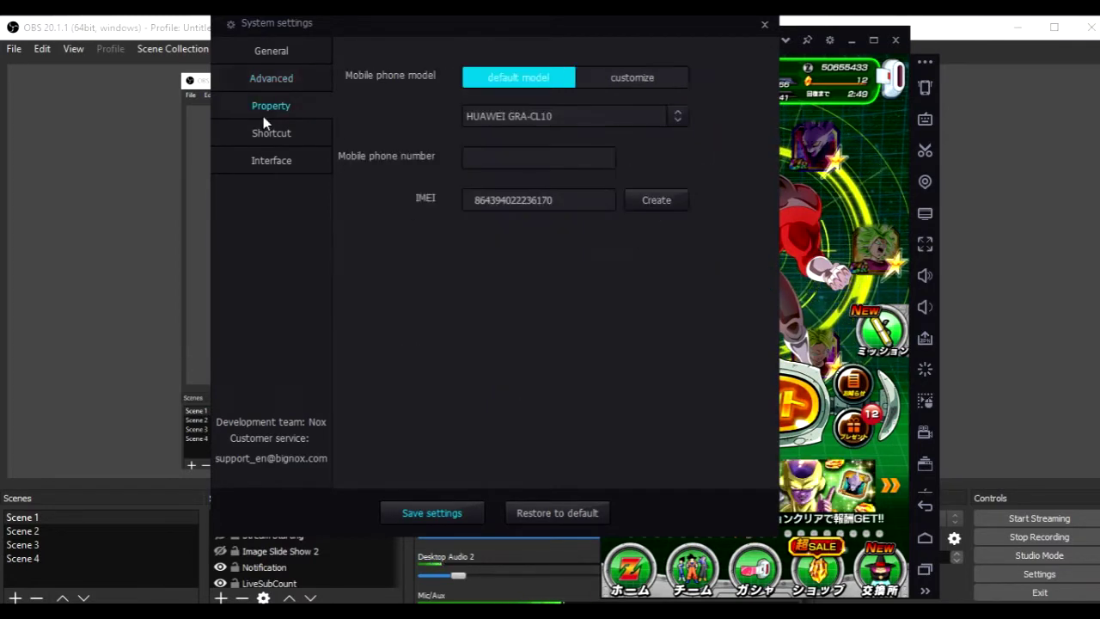
left_click(624, 118)
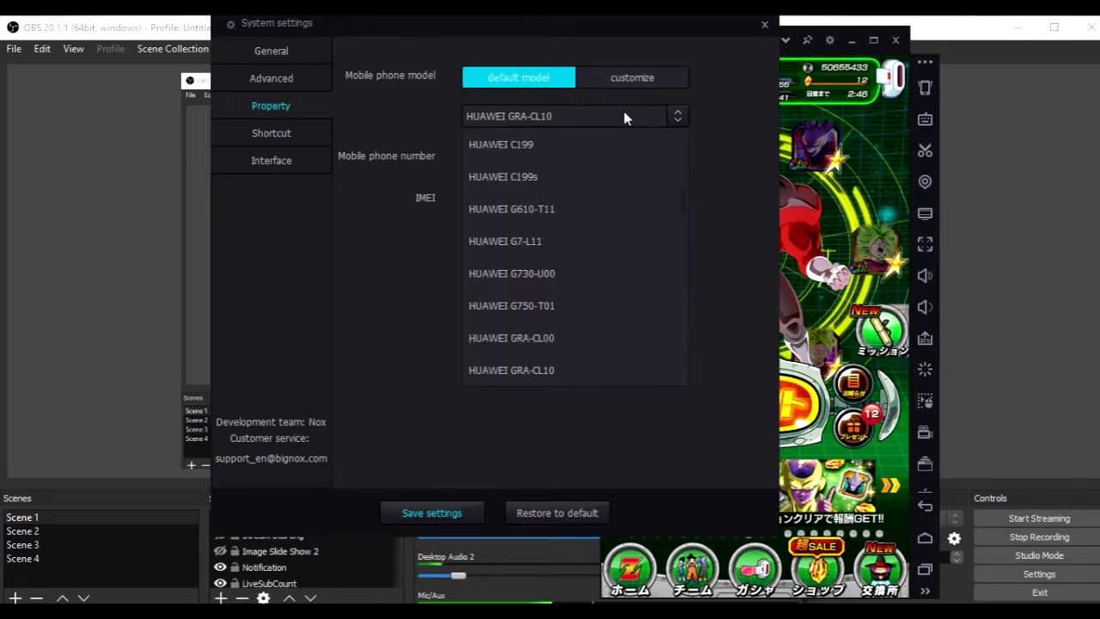
left_click(625, 118)
left_click(625, 118)
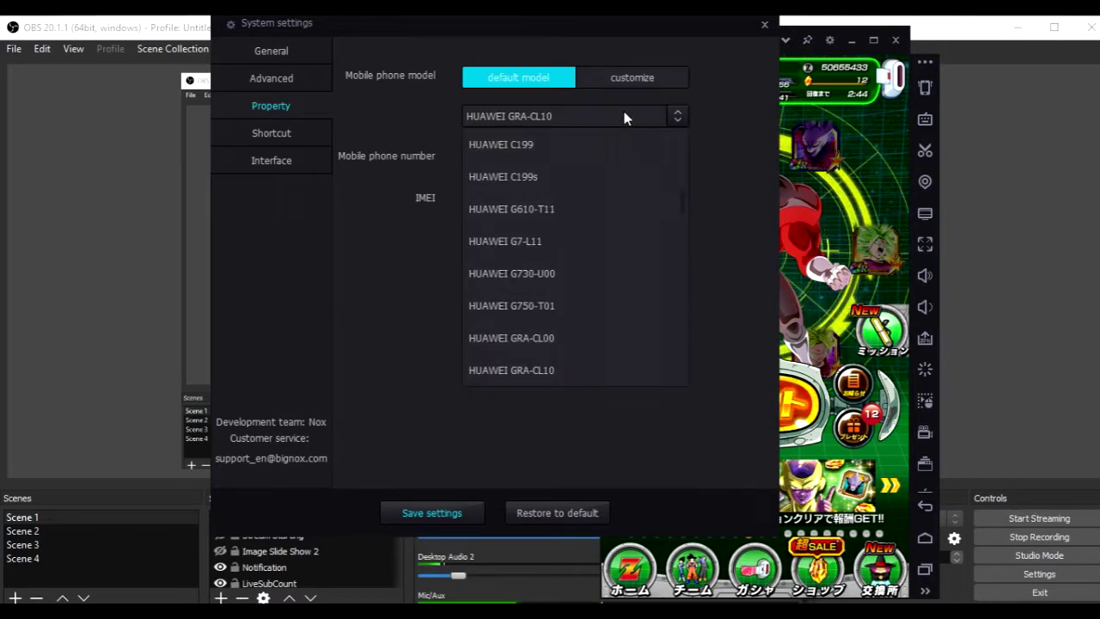
left_click(624, 115)
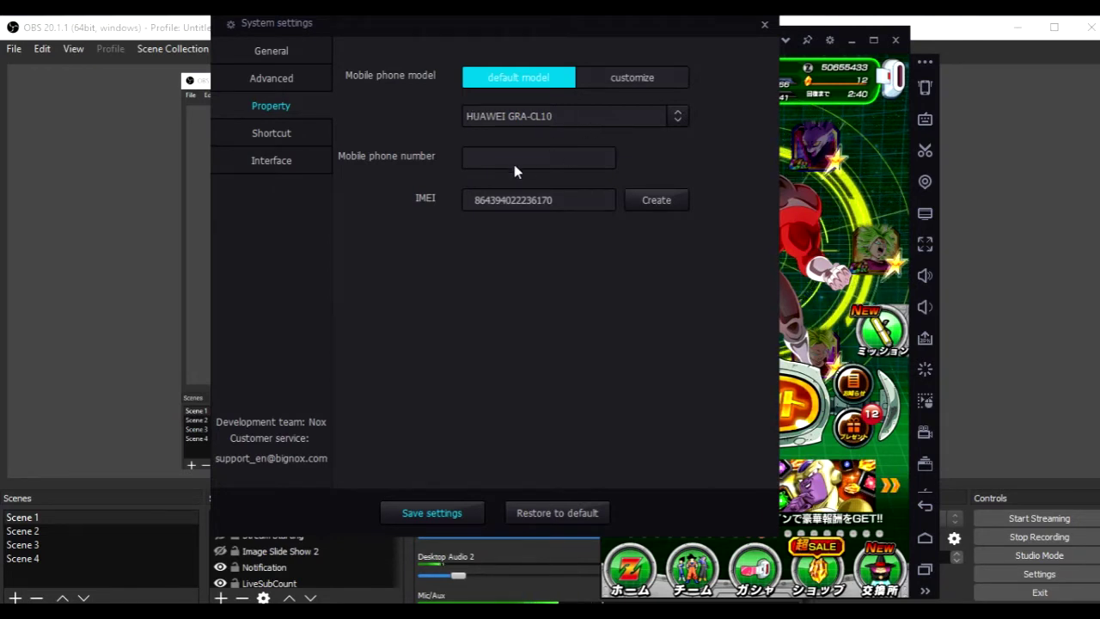
left_click(480, 159)
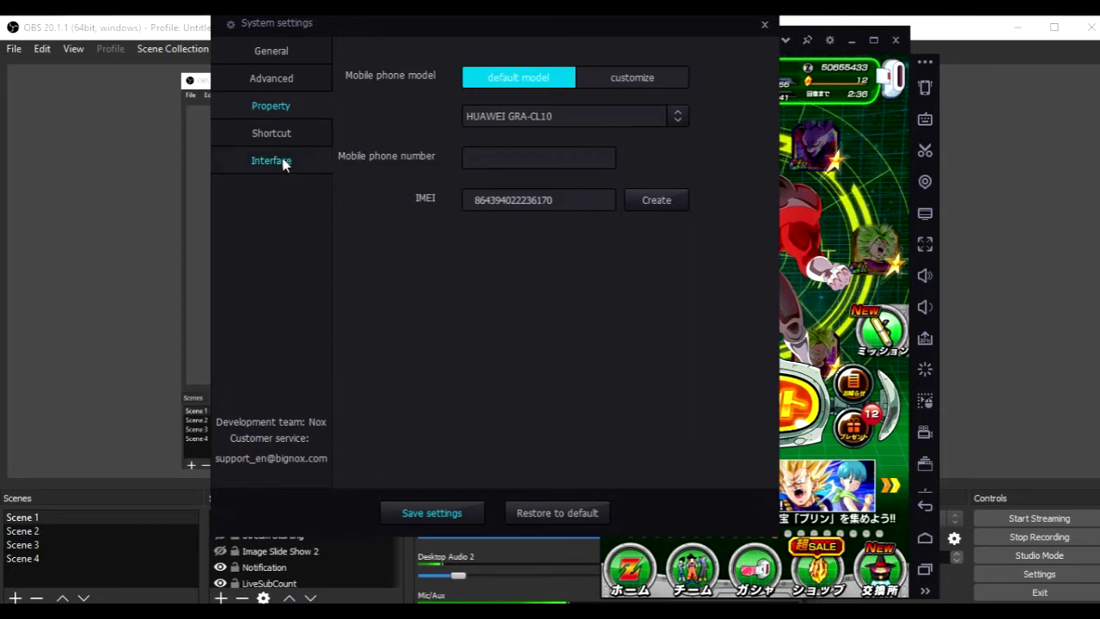
Step: Review the Shortcut and Interface settings, and go back to the General settings
left_click(273, 129)
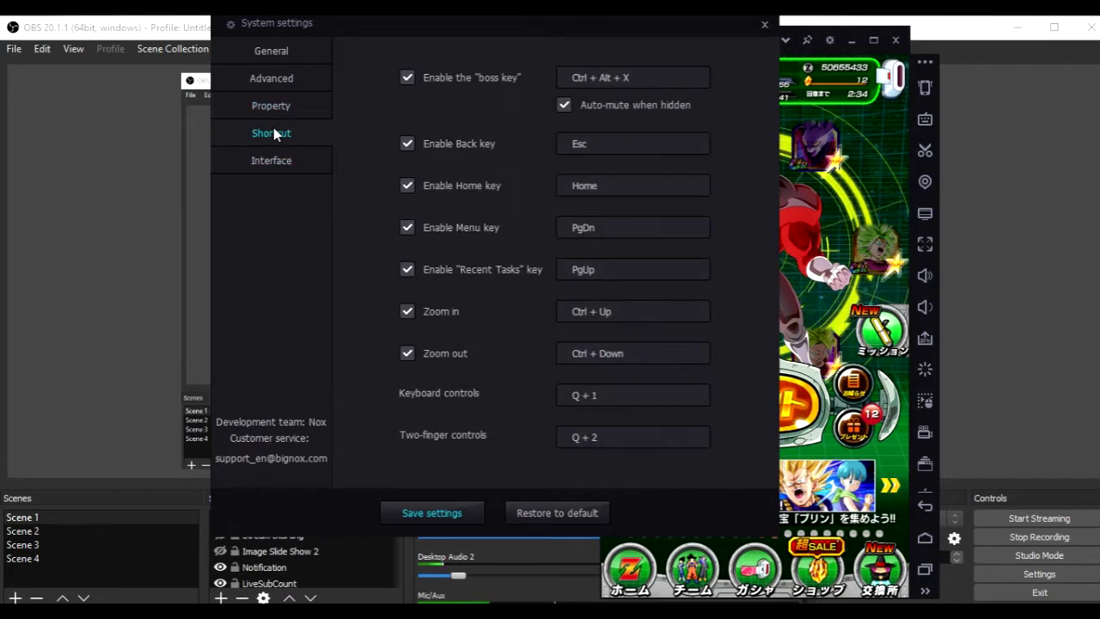
left_click(273, 113)
left_click(276, 140)
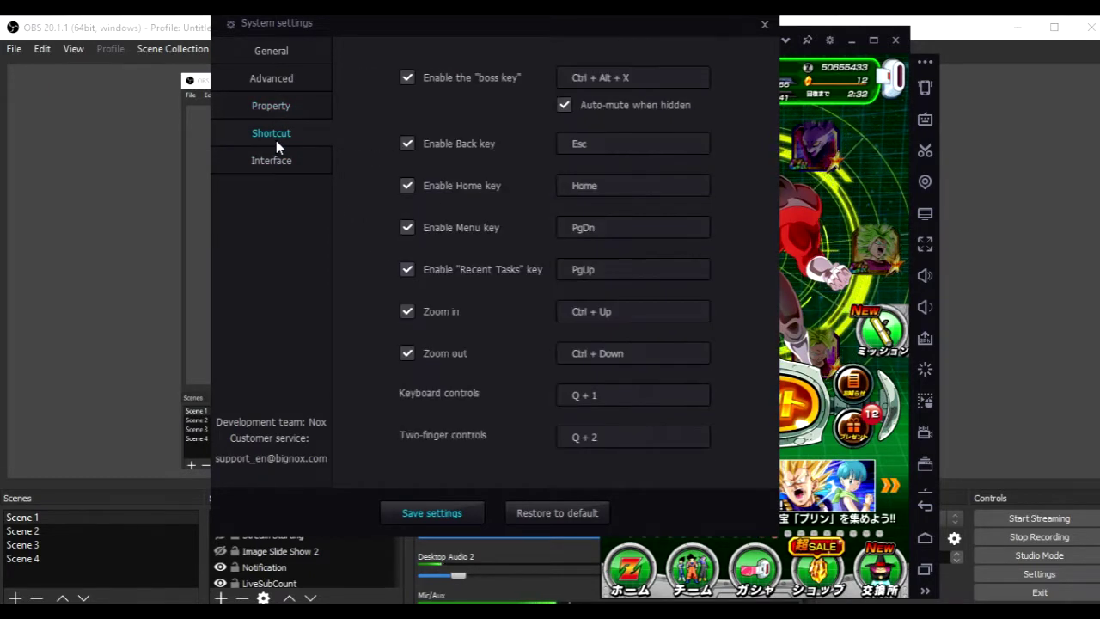
left_click(271, 162)
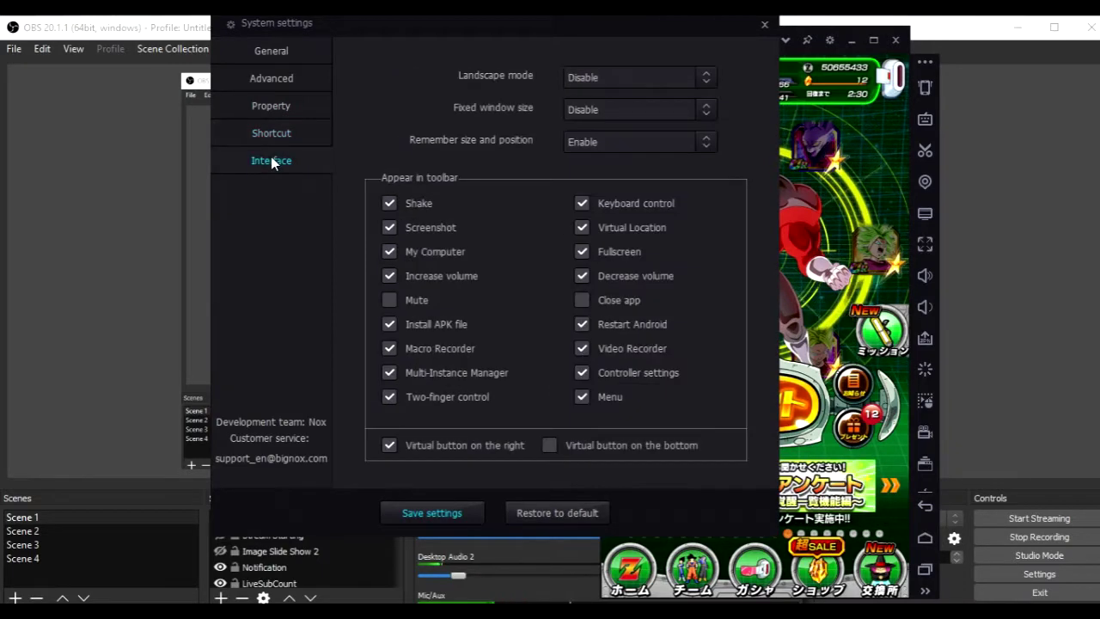
left_click(269, 62)
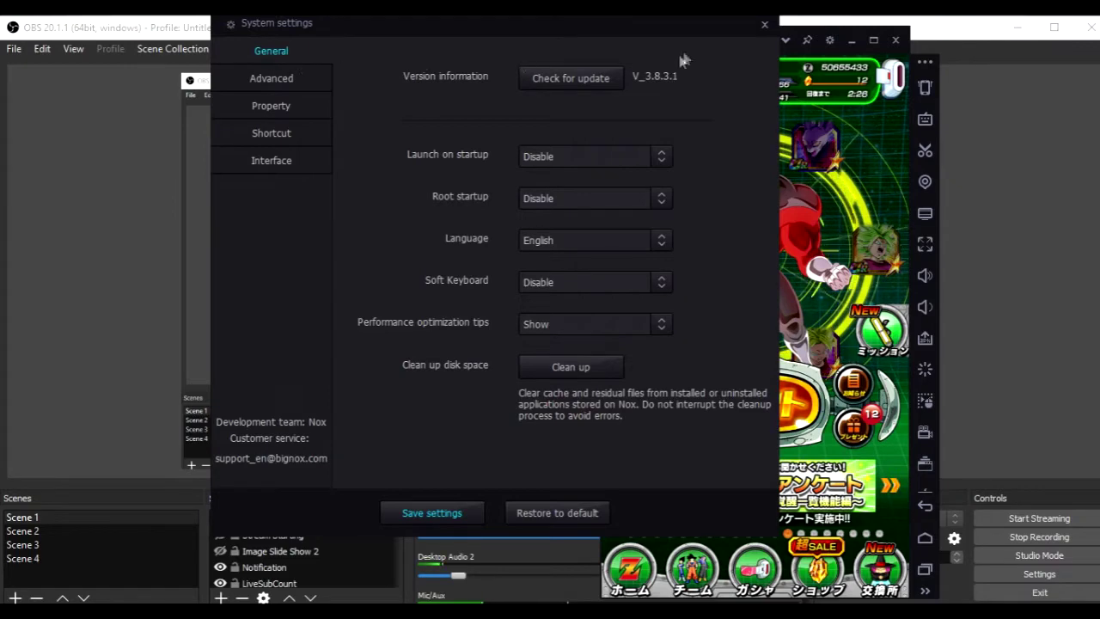
Step: Close the System settings and move the NoxPlayer window so that it covers less of the OBS preview
left_click(763, 26)
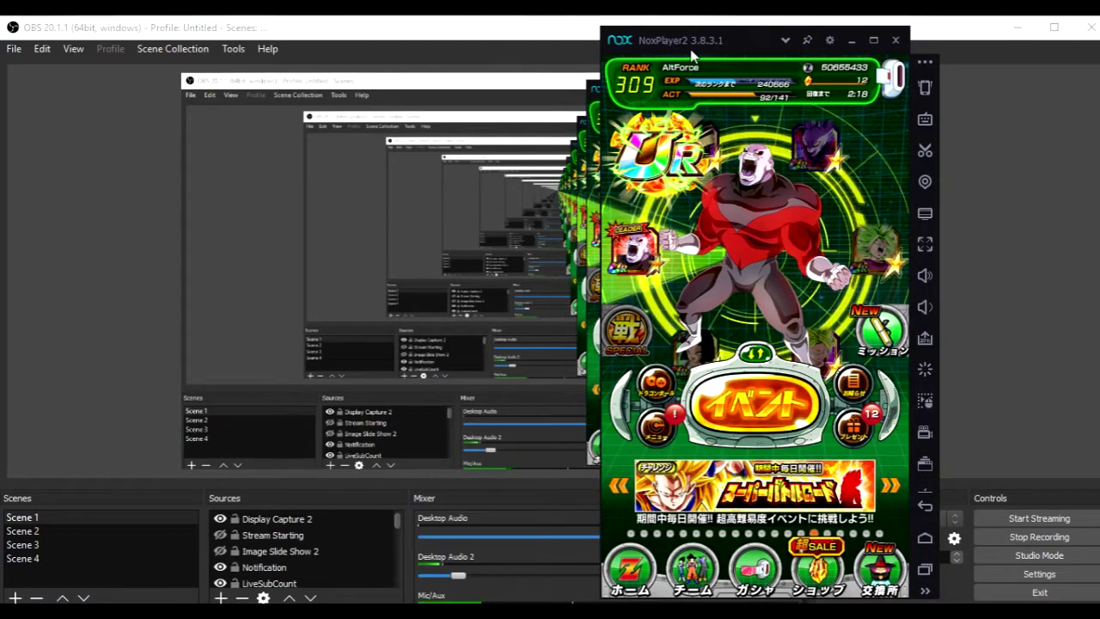
left_click_drag(709, 110, 650, 99)
left_click_drag(631, 48, 763, 65)
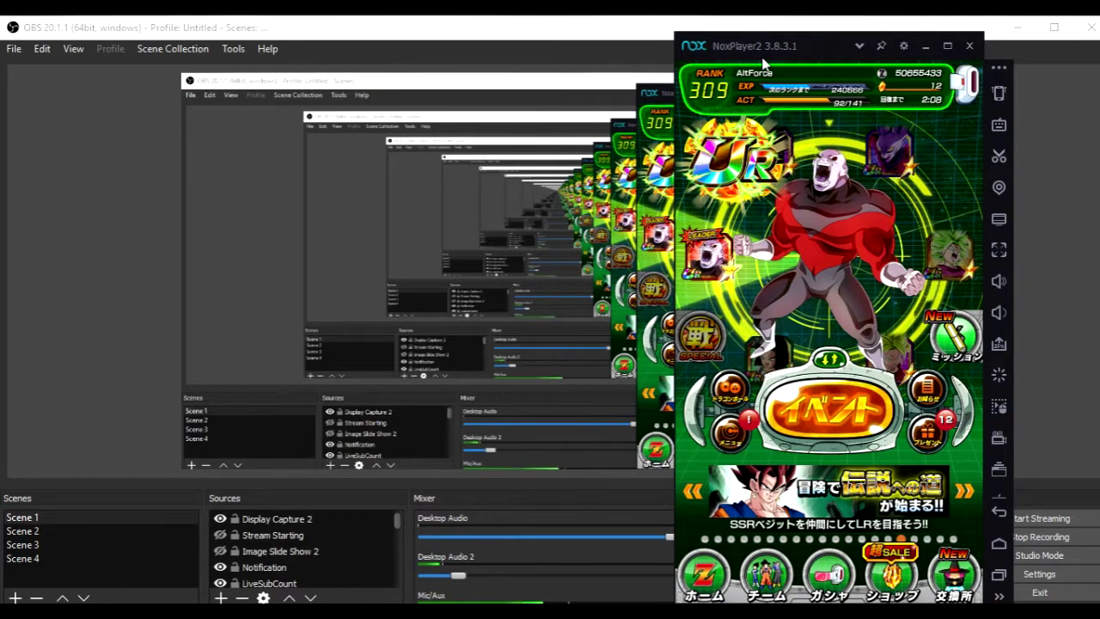
Step: View the featured character's details from the game's home screen and return to the home screen
left_click(830, 262)
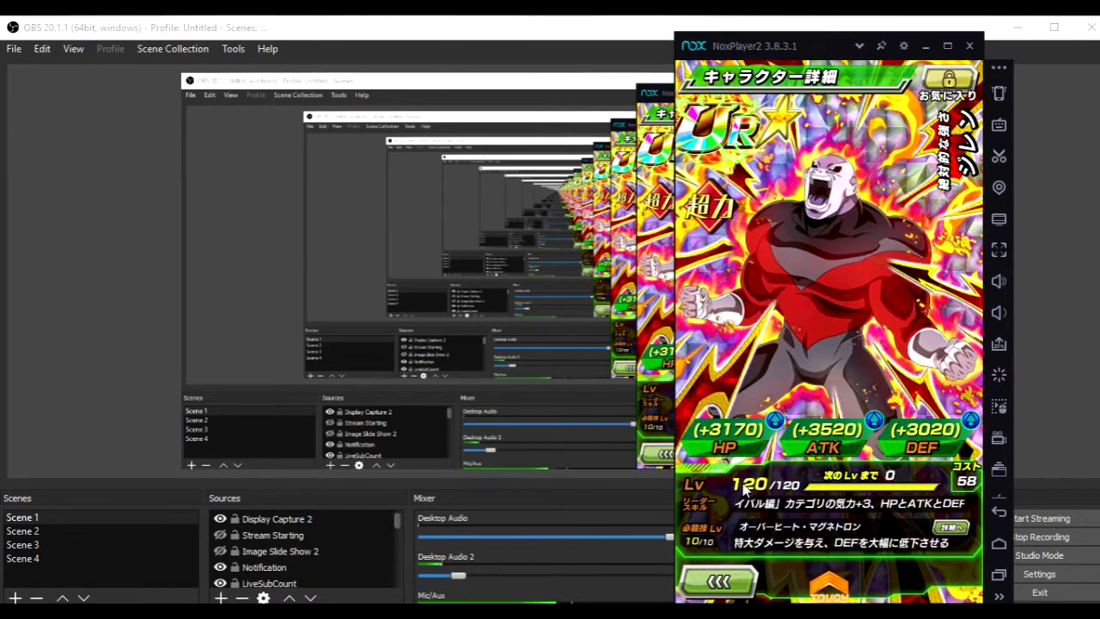
left_click(719, 581)
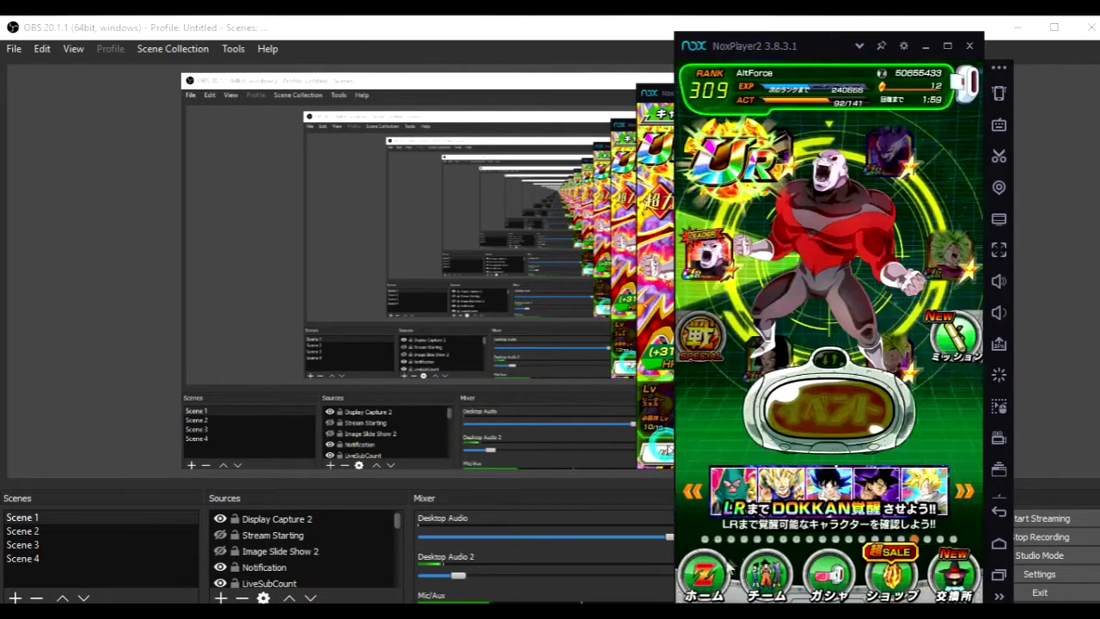
Step: Recheck the performance, resolution and frame rate options in Nox's Advanced settings, and close the System settings
left_click(904, 46)
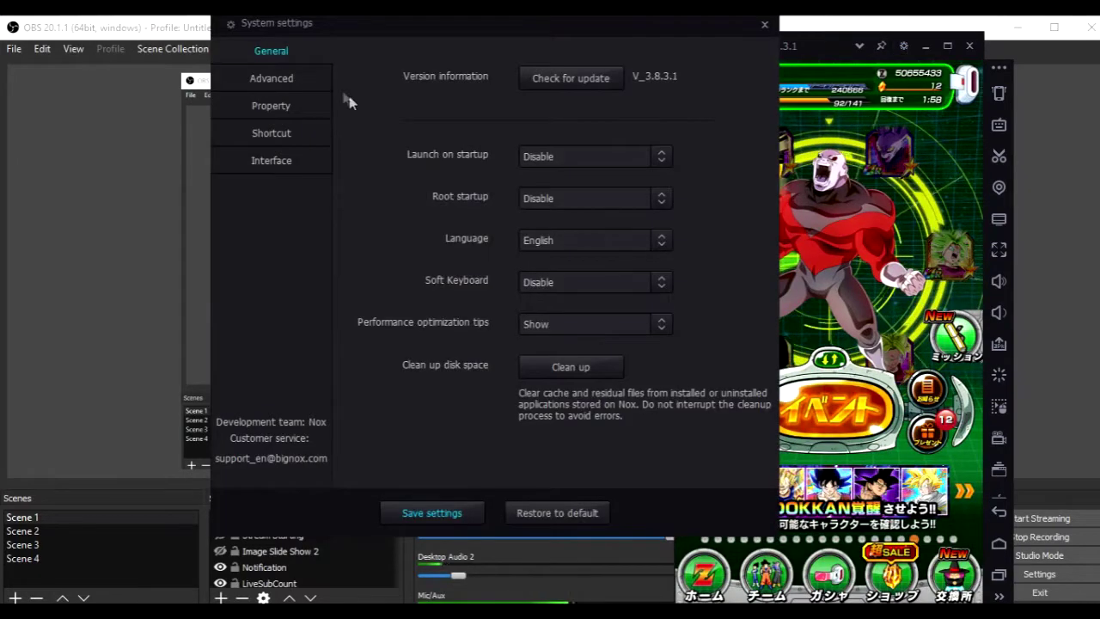
left_click(277, 76)
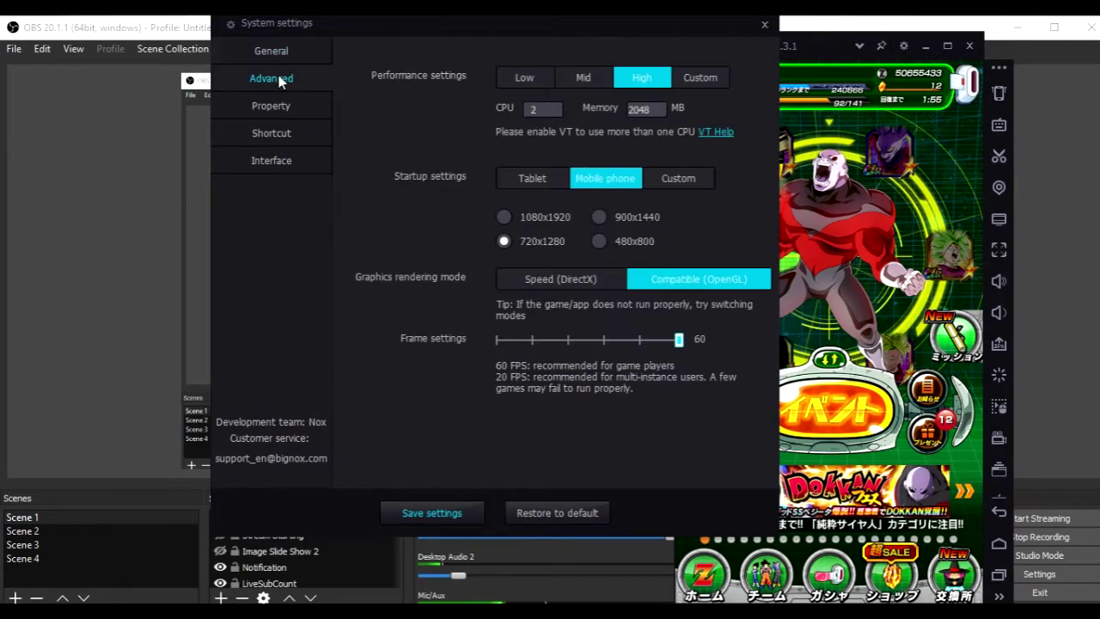
left_click(764, 24)
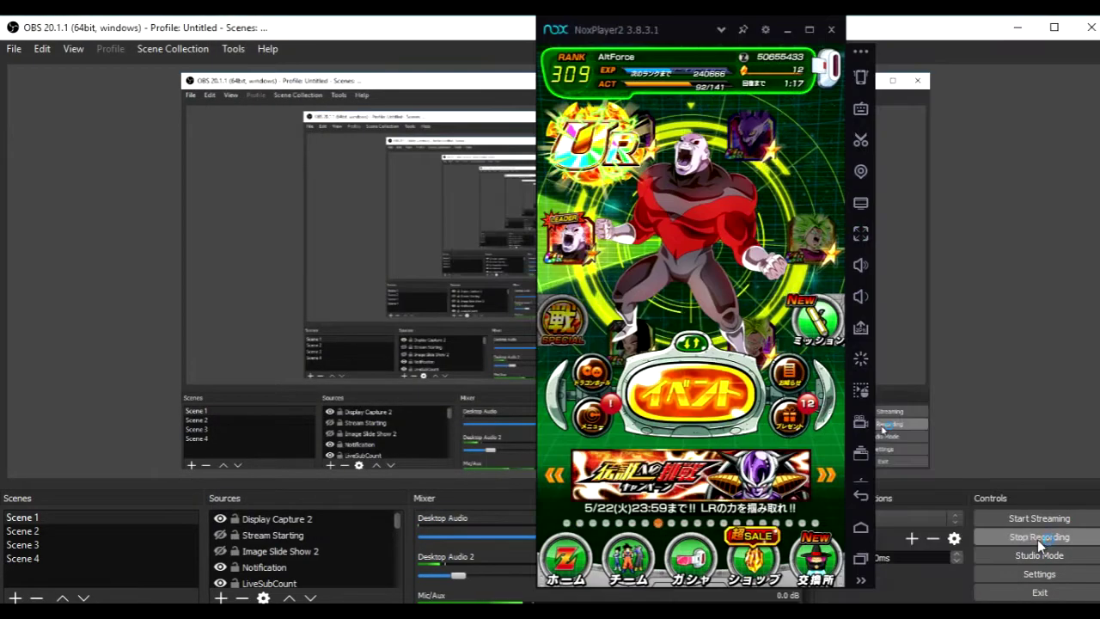
Step: Test the game's responsiveness by repeatedly opening the featured character's details and returning to the home screen
left_click(680, 236)
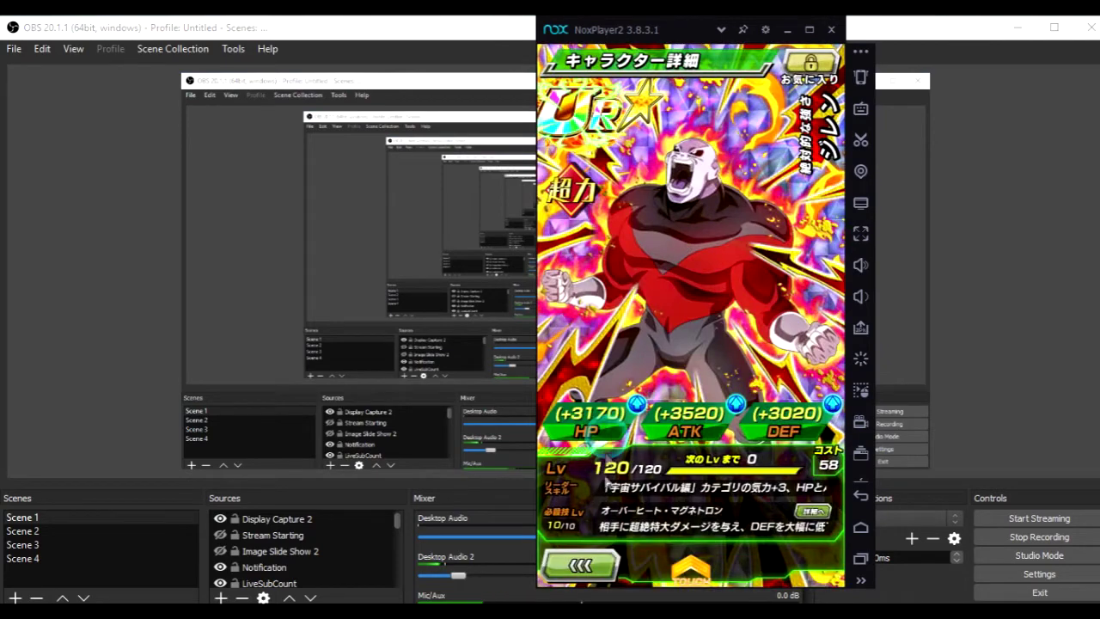
left_click(581, 564)
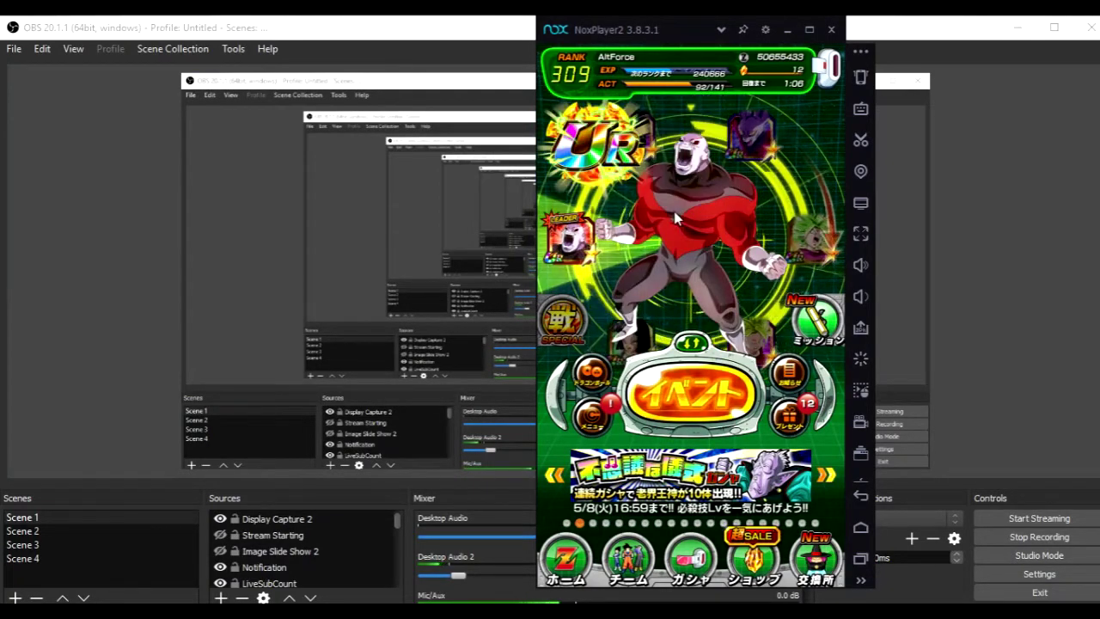
left_click(676, 222)
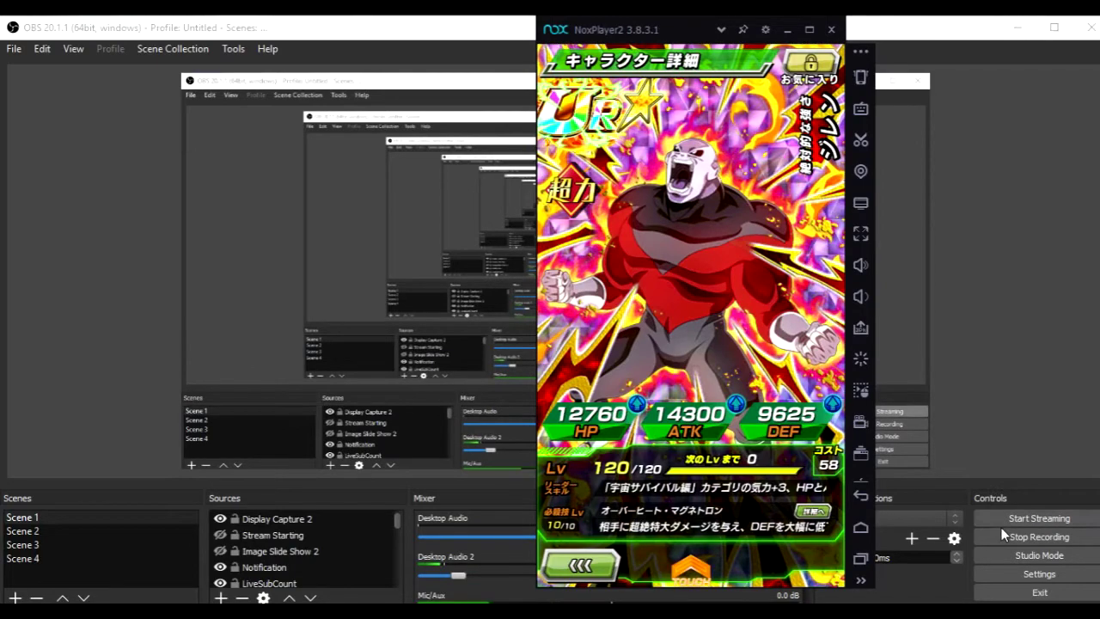
left_click(584, 565)
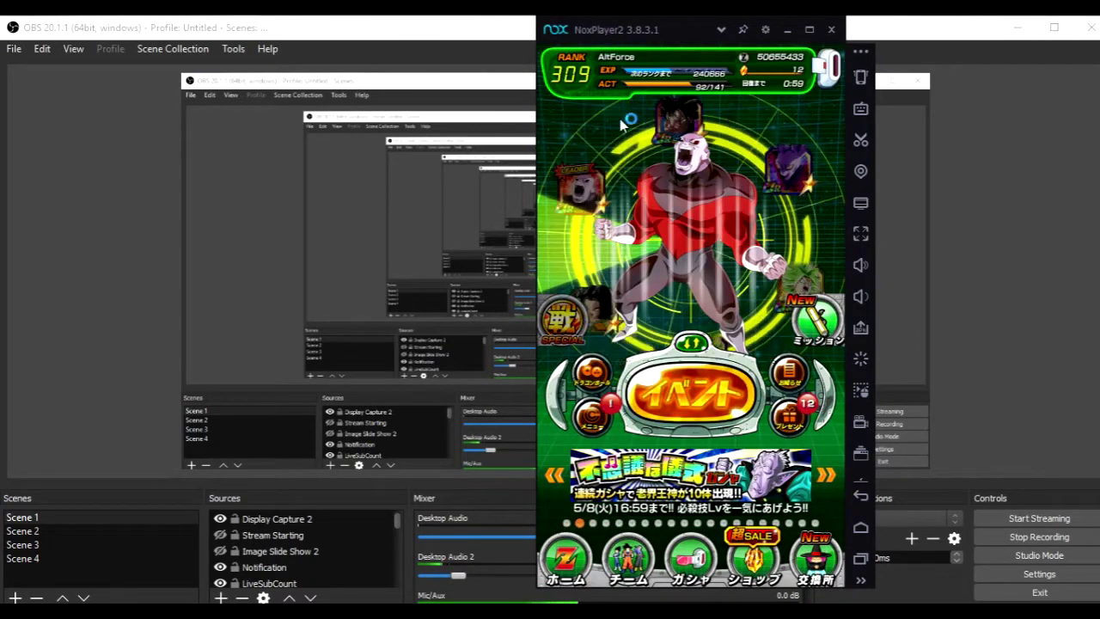
left_click(656, 177)
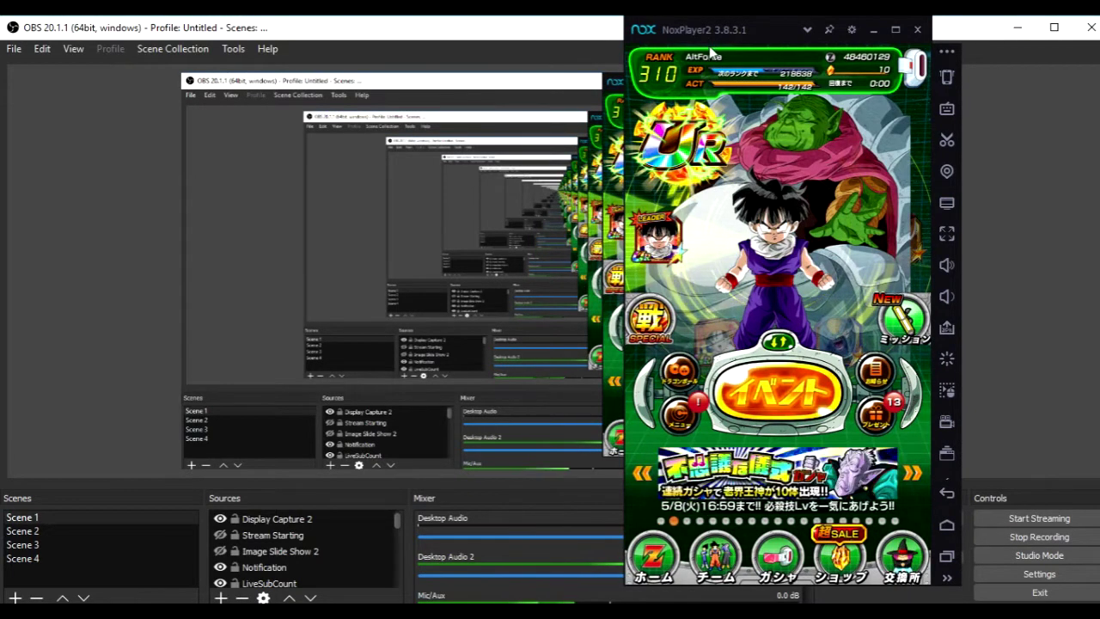
Step: Lower the emulator's volume by two notches and raise it by one
left_click(947, 296)
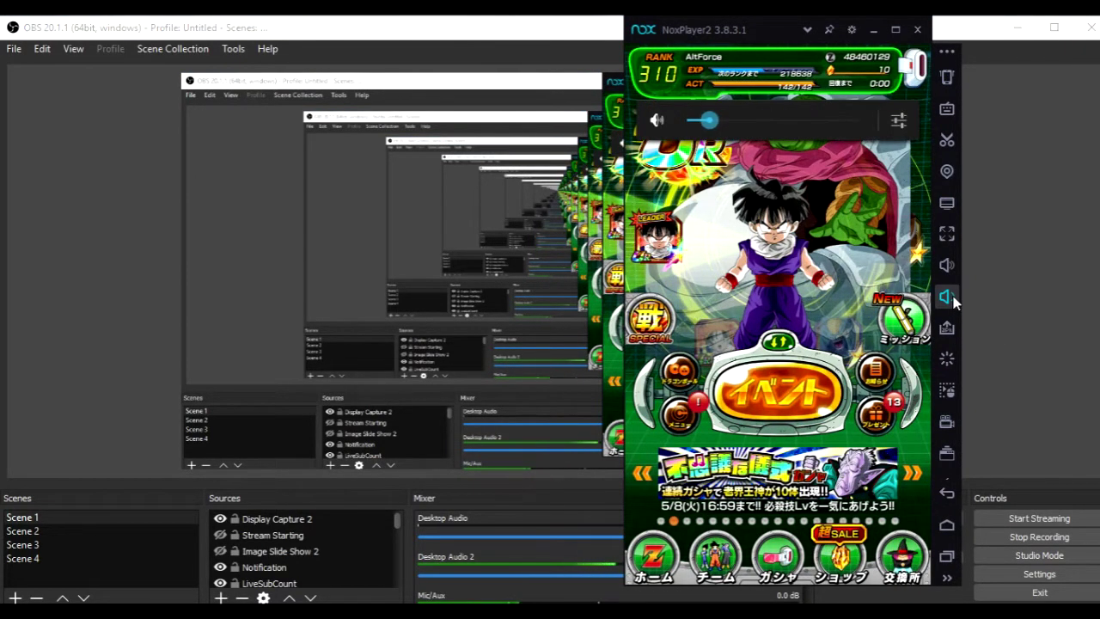
left_click(948, 297)
left_click(949, 267)
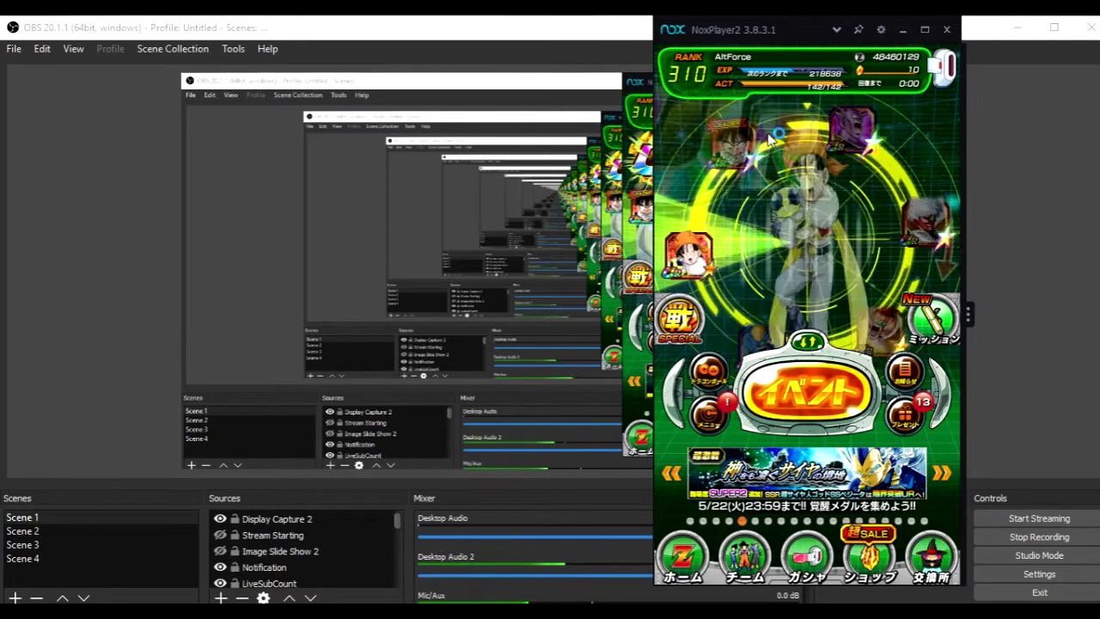
Step: Open the home-screen character's details and toggle the expanded stats and link skills view
left_click(797, 272)
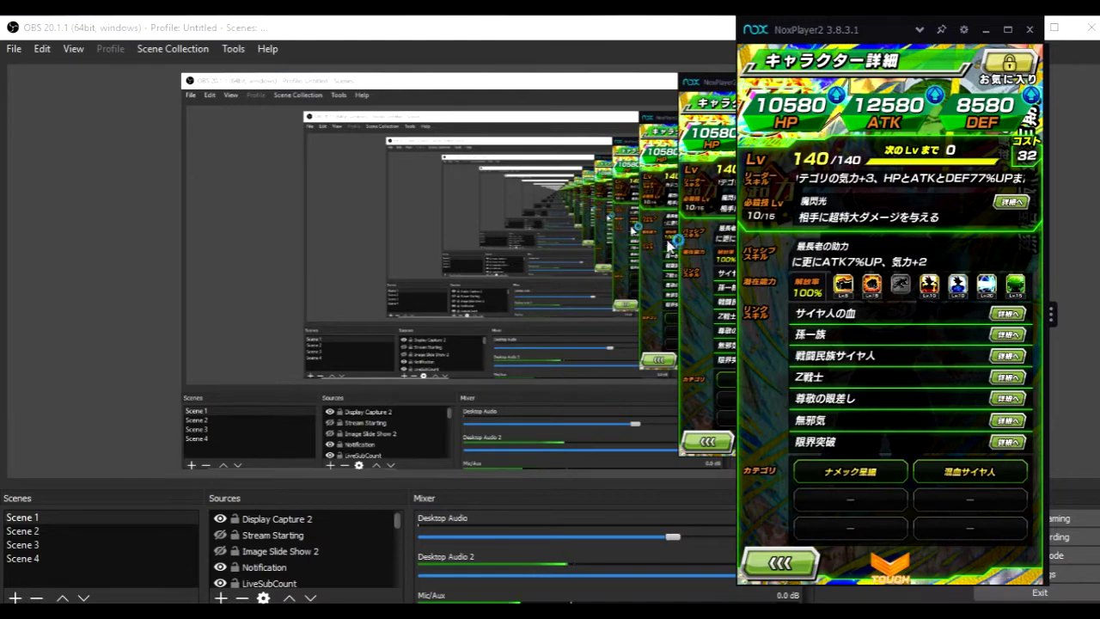
left_click(890, 563)
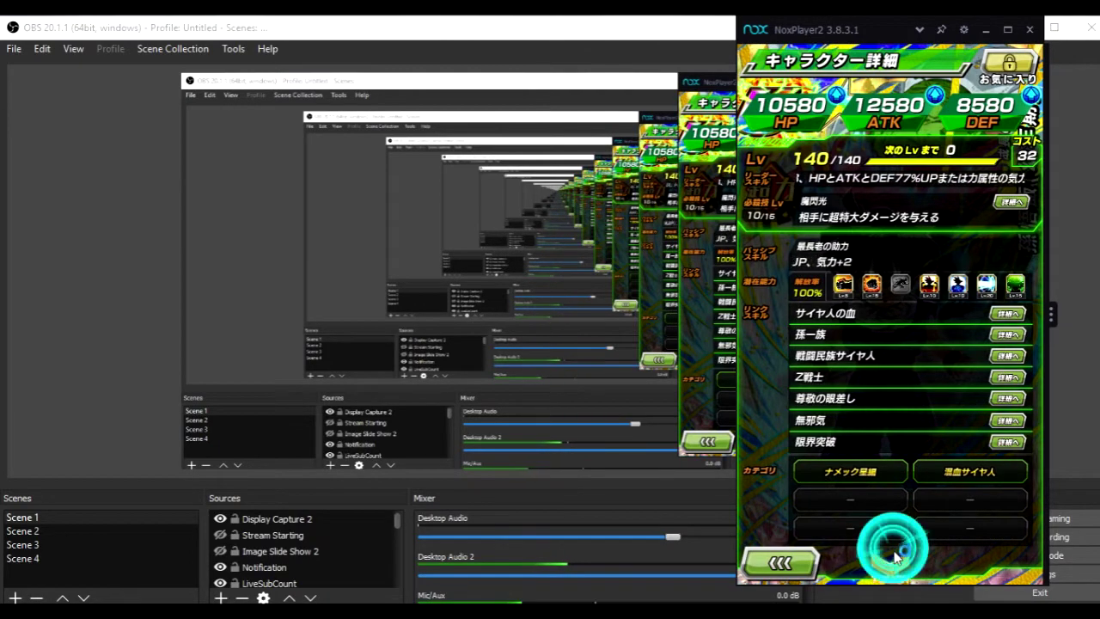
key("ctrl+shift+Escape")
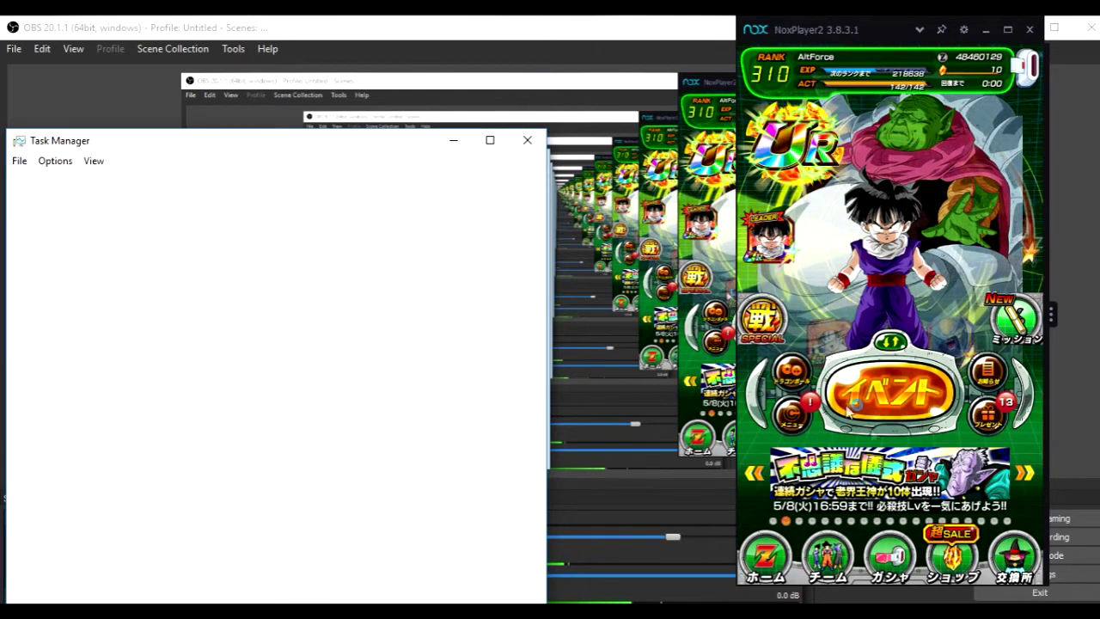
left_click(527, 139)
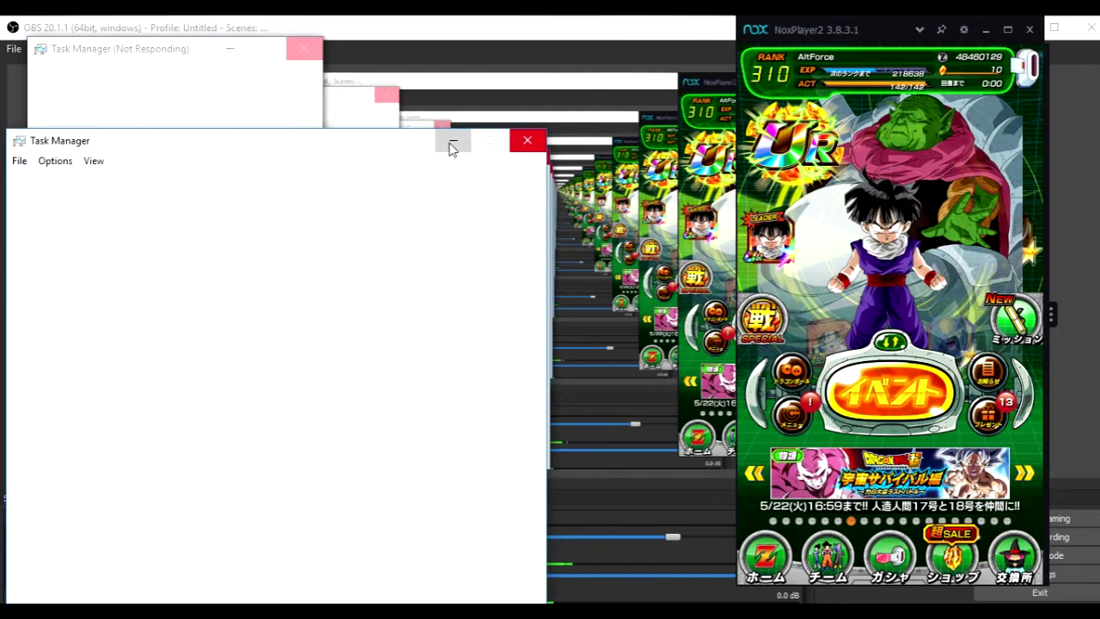
left_click(527, 141)
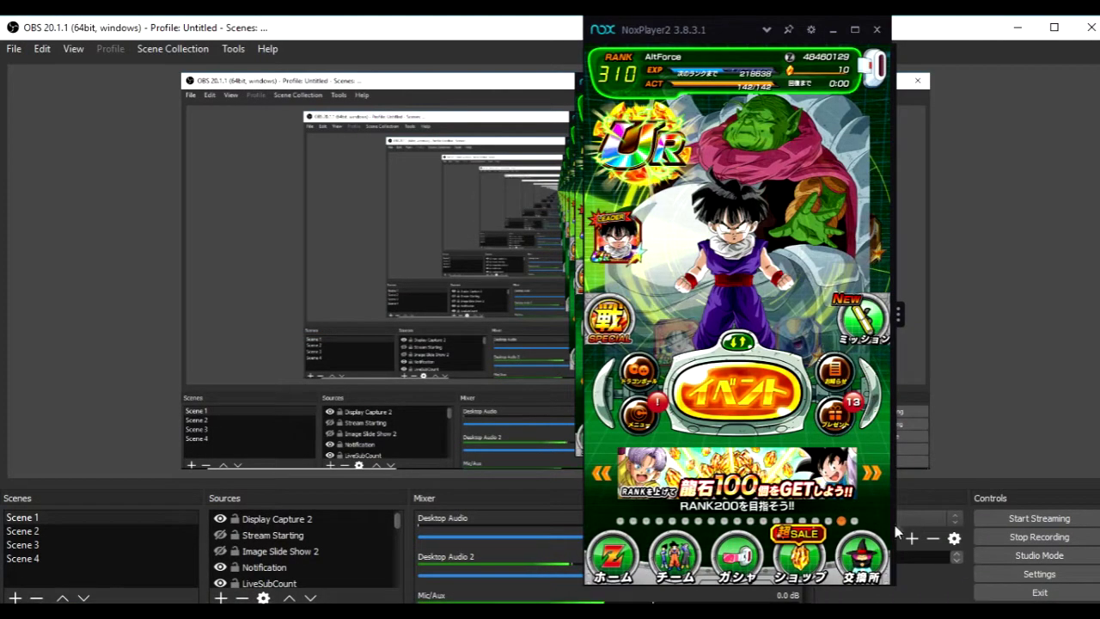
Step: Open Windows Task Manager, move it clear of the screen edge and expand it to the full details view
key("ctrl+shift+Escape")
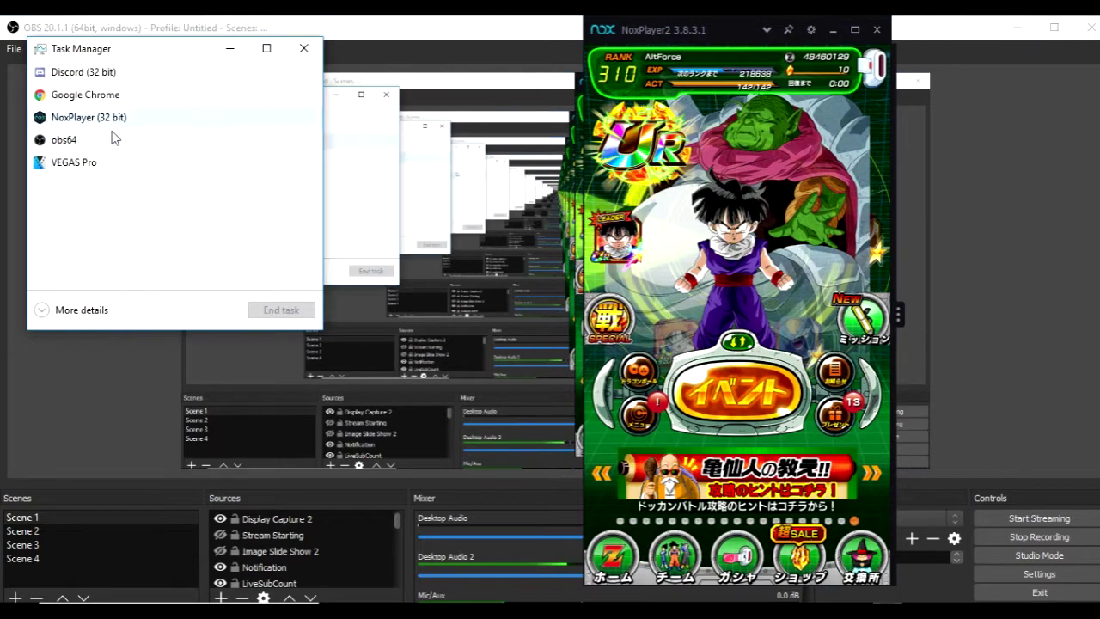
left_click_drag(137, 58, 273, 55)
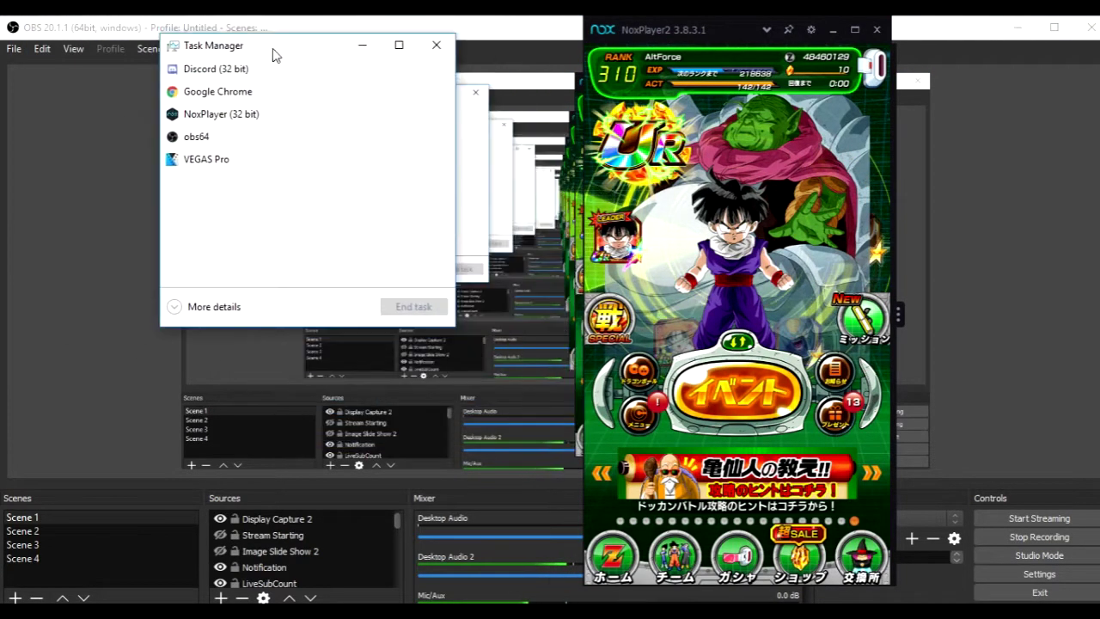
left_click(178, 309)
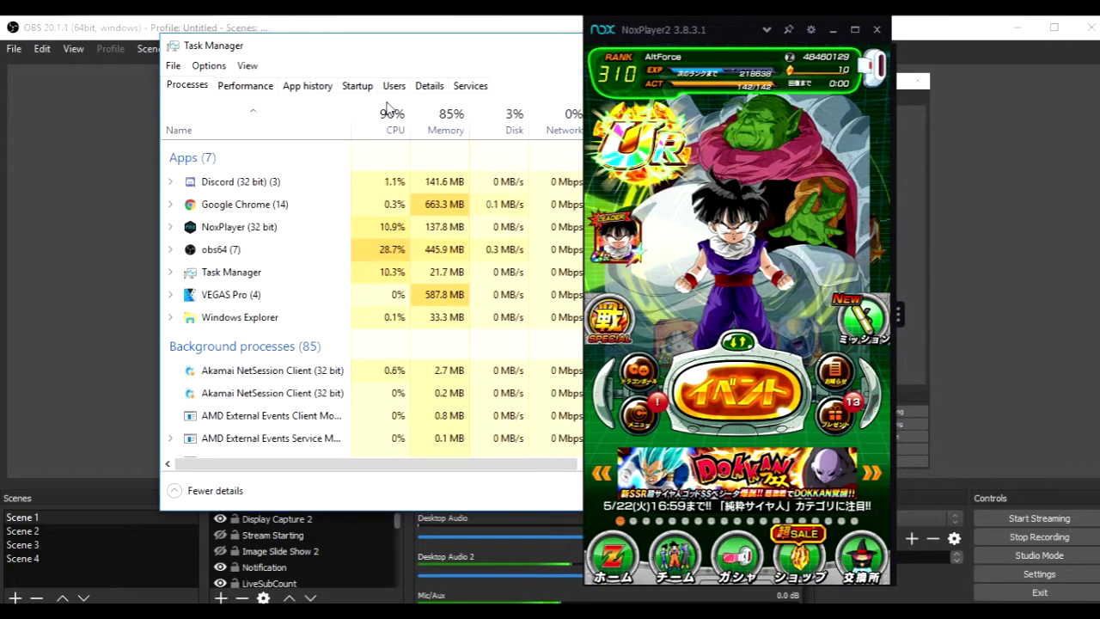
Step: Show Task Manager's detailed list of running processes and bring its window back to the front
left_click_drag(272, 52, 237, 49)
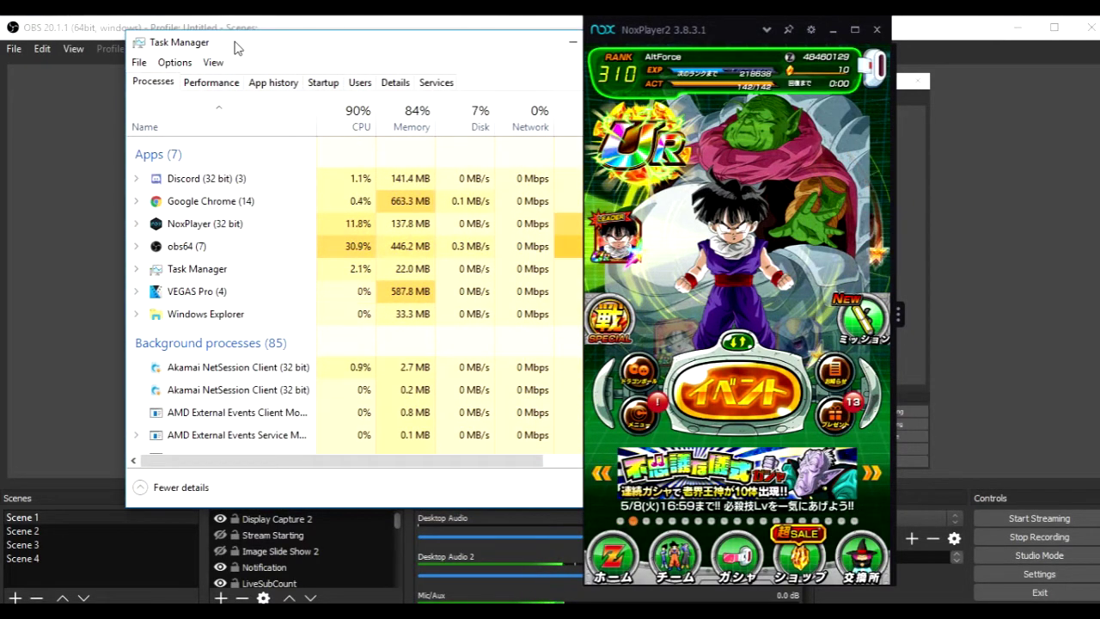
left_click(395, 83)
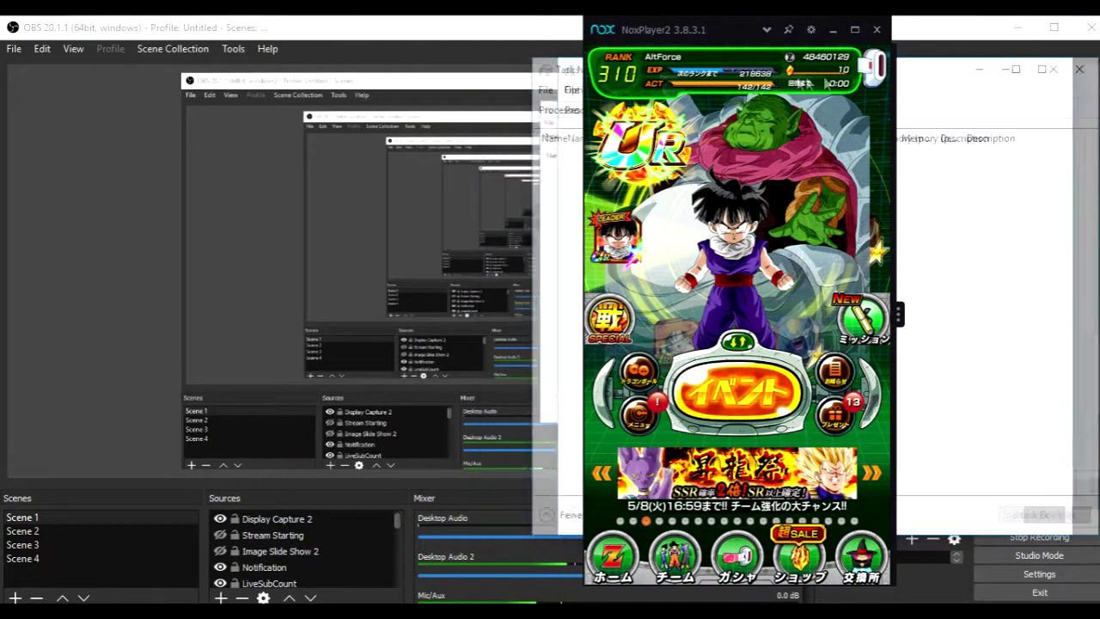
left_click(1080, 549)
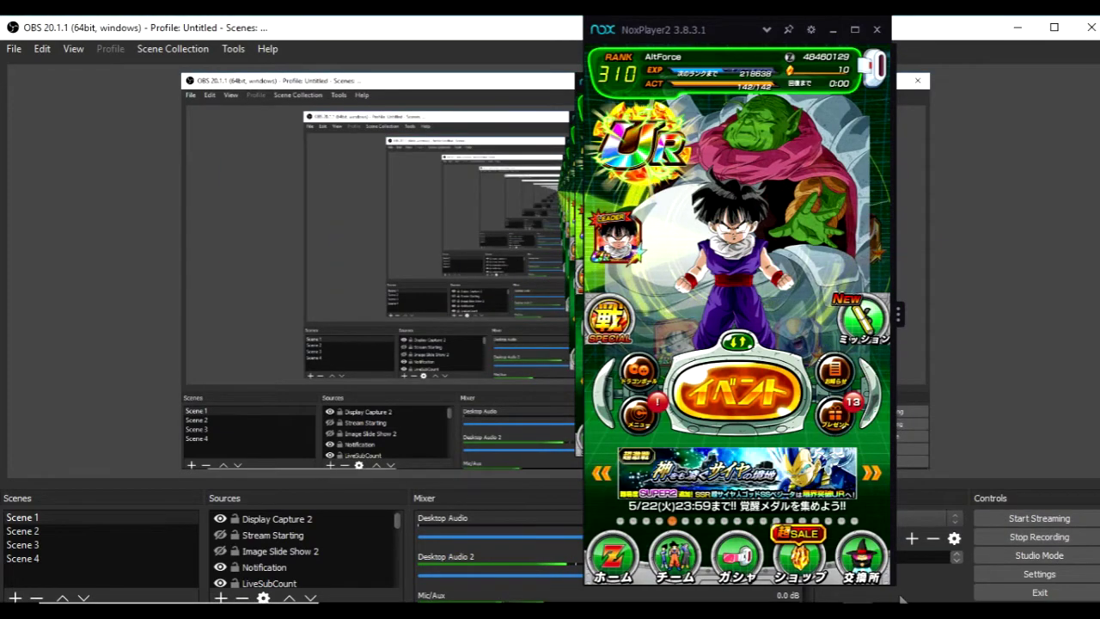
key("alt+Tab")
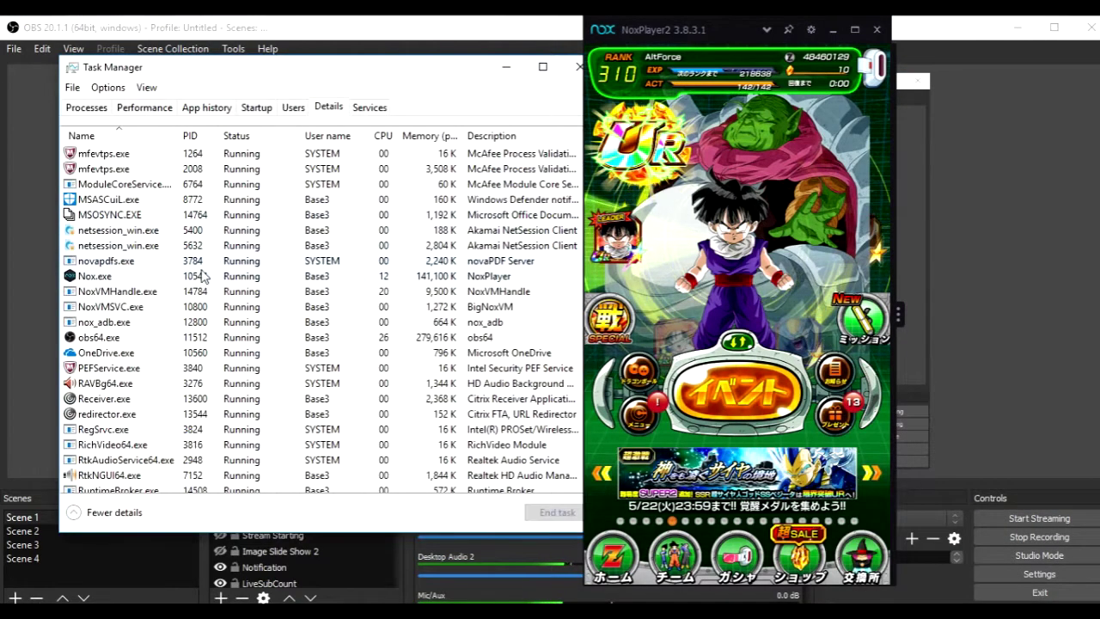
Step: Set the priority of the Nox.exe process to High
scroll(199, 276, "down", 1)
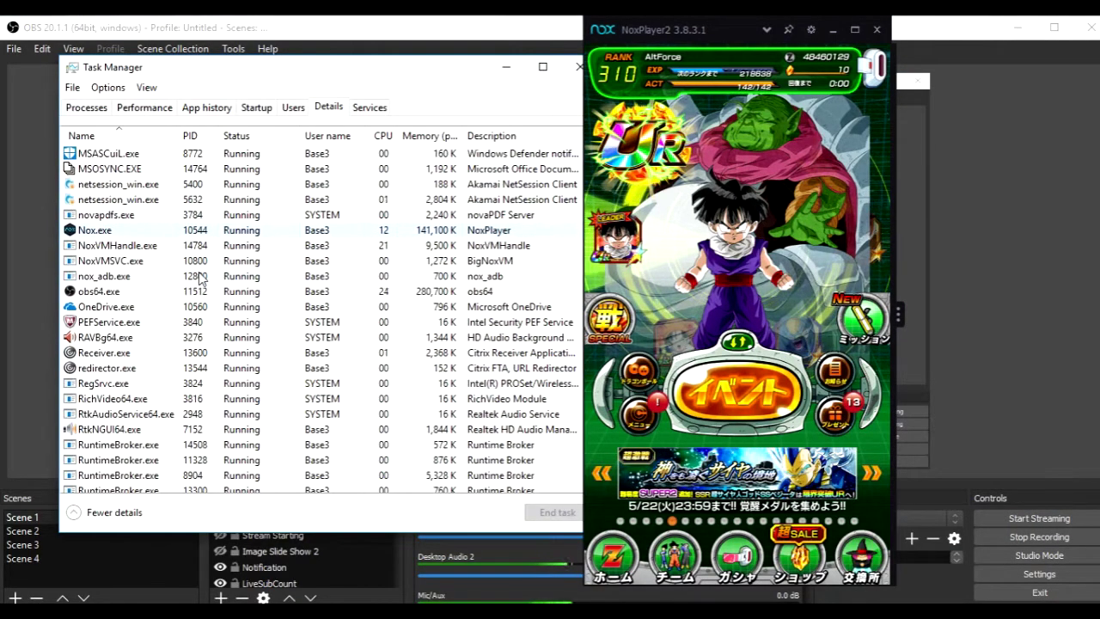
left_click(144, 238)
right_click(145, 238)
left_click(92, 238)
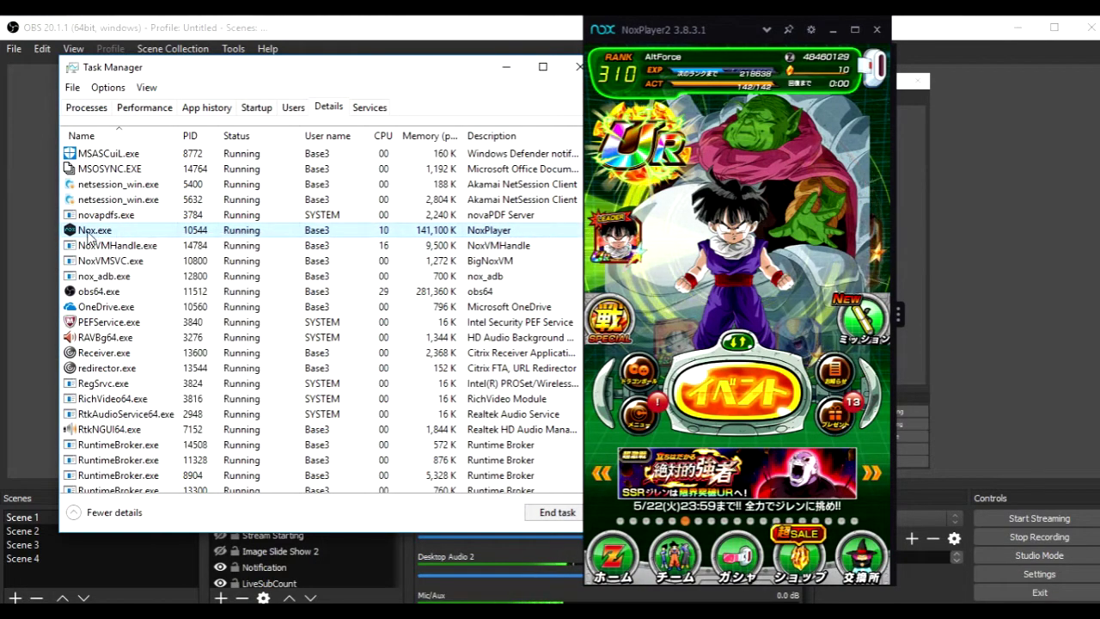
right_click(99, 237)
mouse_move(129, 287)
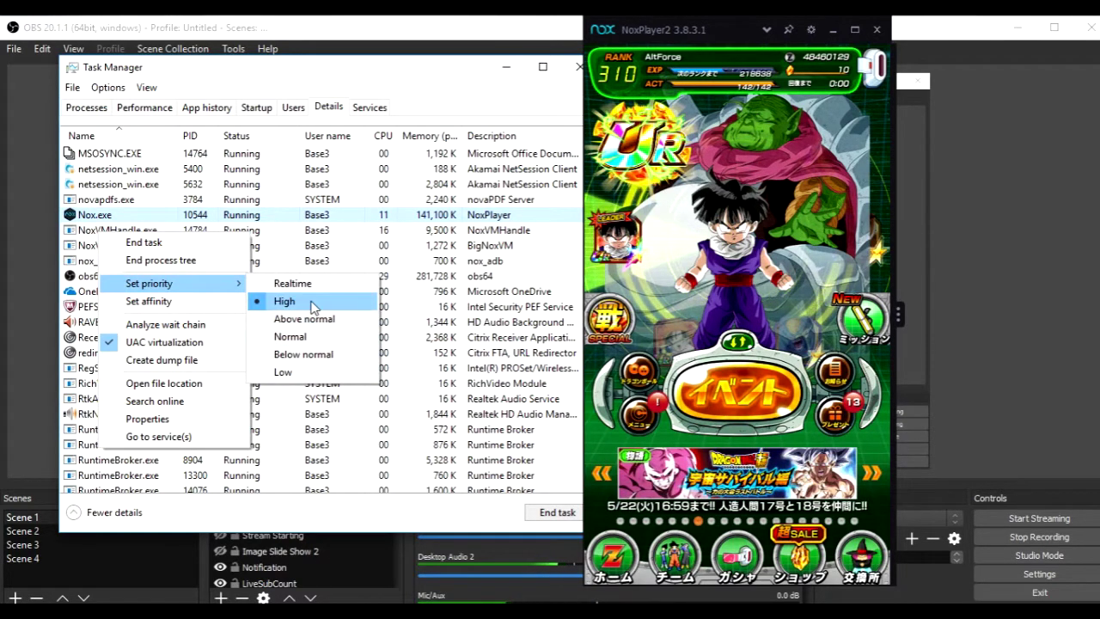
left_click(314, 303)
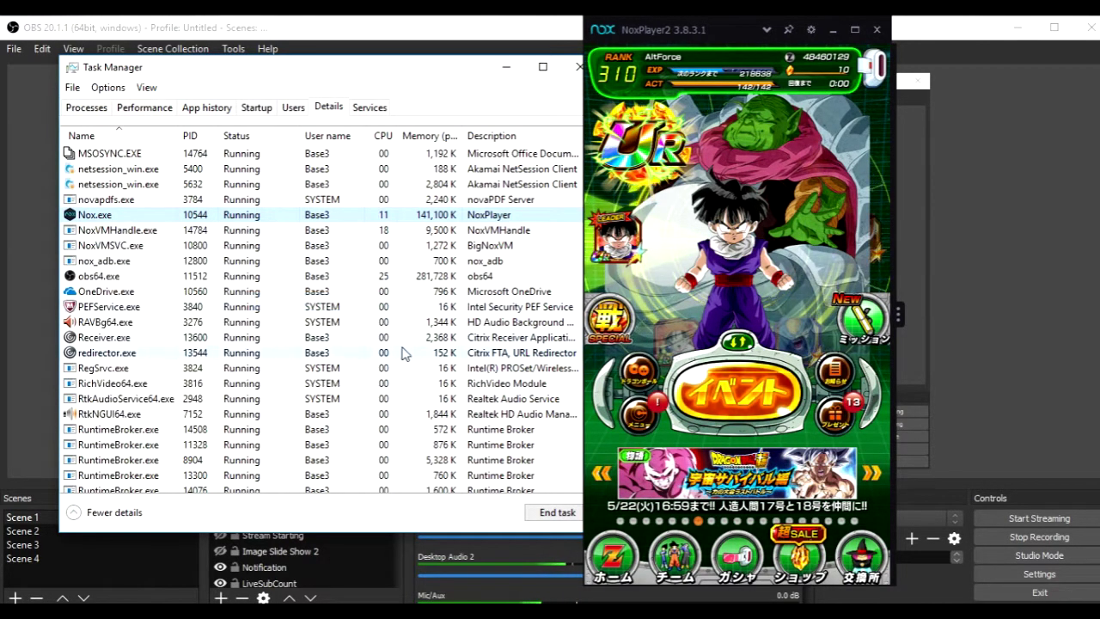
Step: Demonstrate choosing the Above normal priority for Nox.exe twice, cancelling the priority change each time
right_click(272, 216)
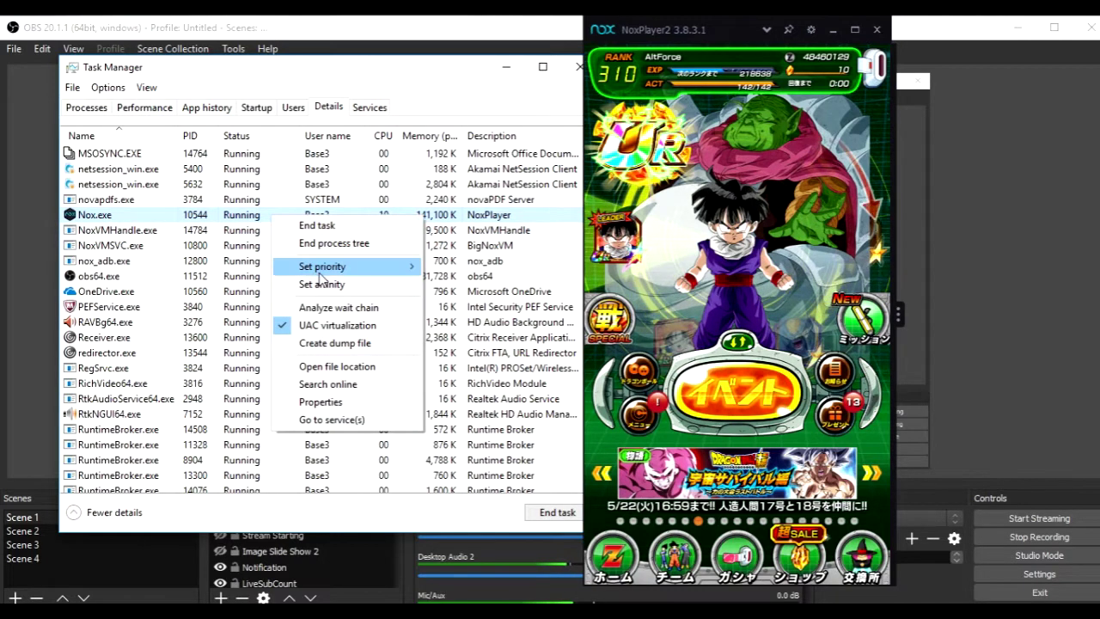
mouse_move(322, 267)
left_click(468, 303)
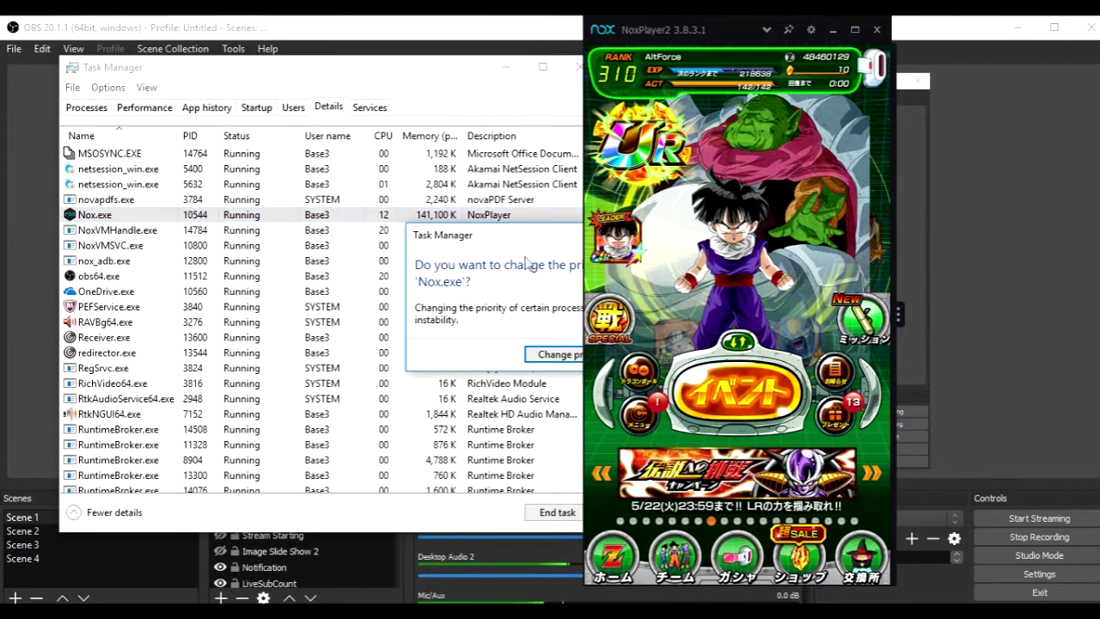
left_click_drag(467, 237, 301, 217)
left_click(489, 340)
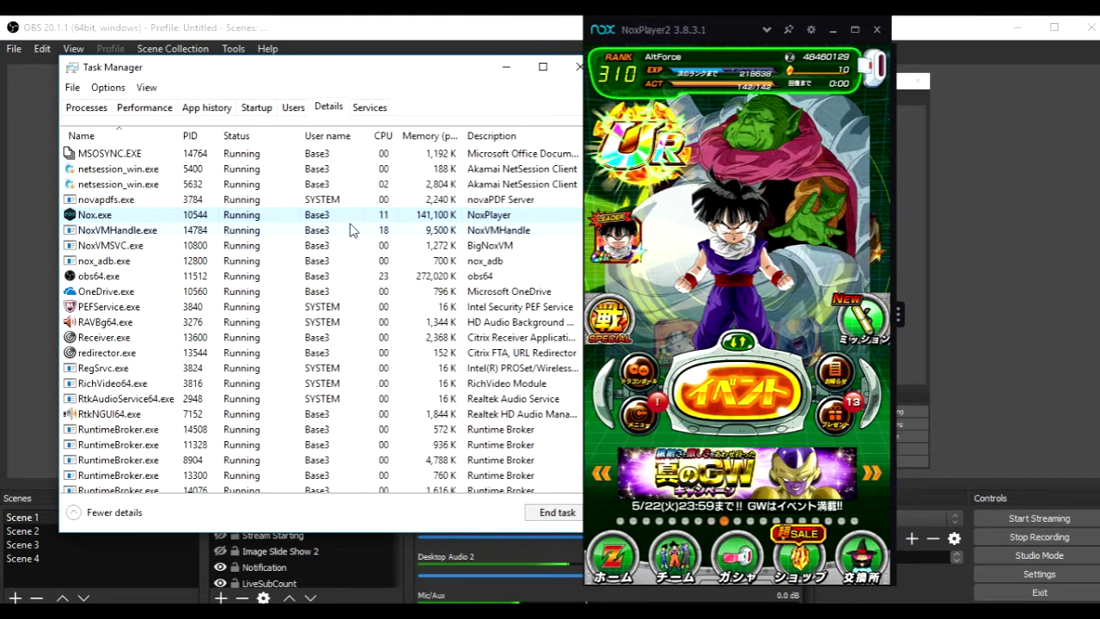
right_click(335, 200)
mouse_move(373, 248)
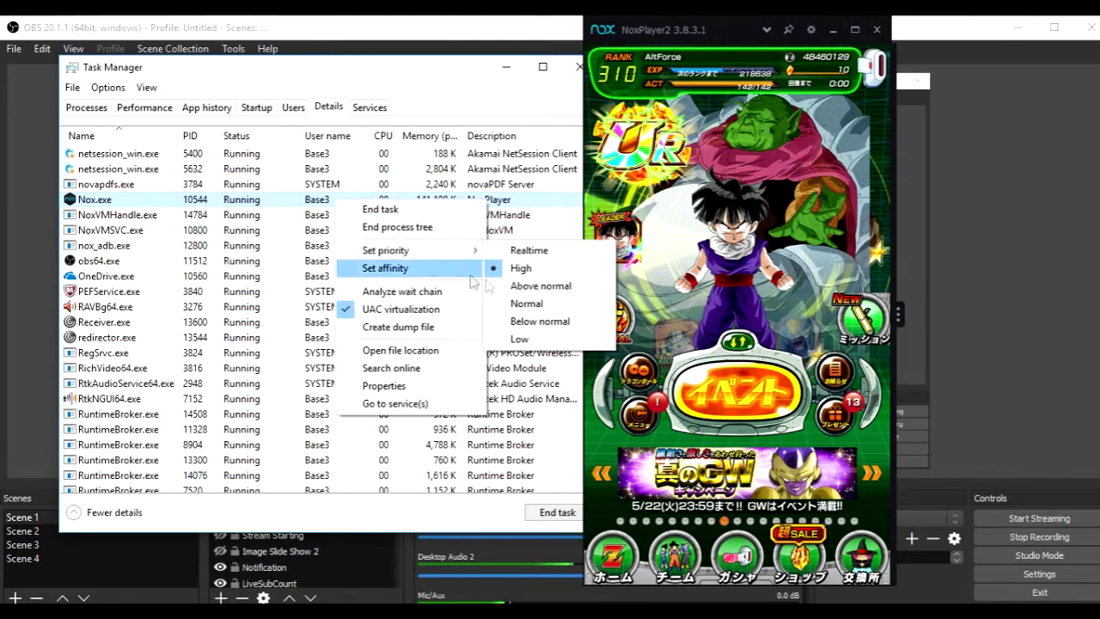
left_click(507, 286)
left_click_drag(505, 251, 399, 241)
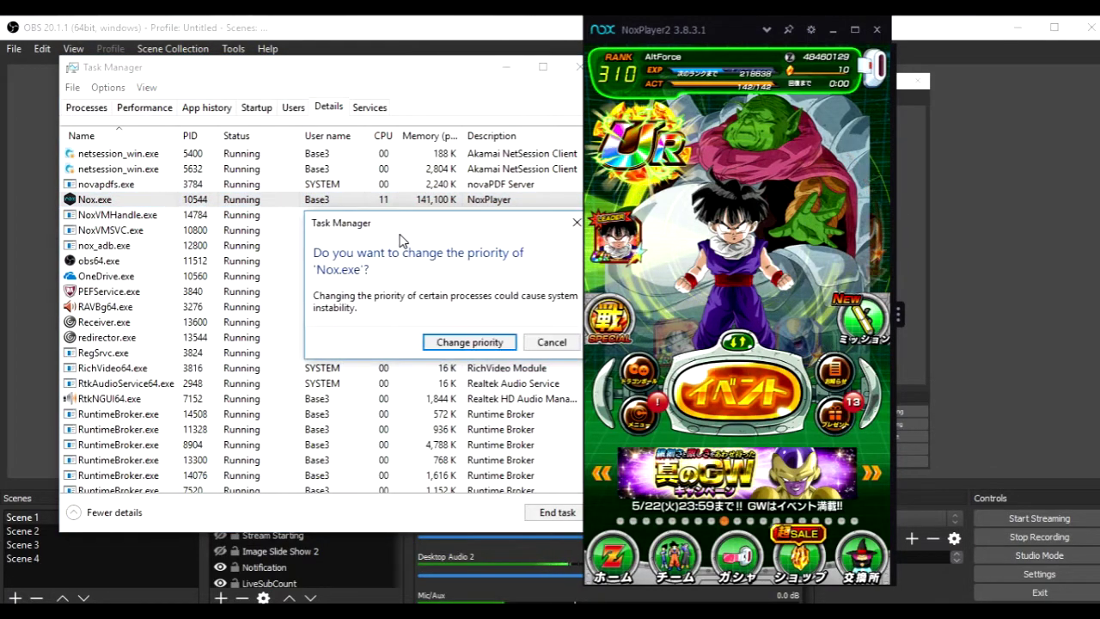
left_click(540, 344)
Step: Bring up the process options for NoxVMHandle.exe and dismiss them without making a change
left_click(212, 216)
right_click(214, 216)
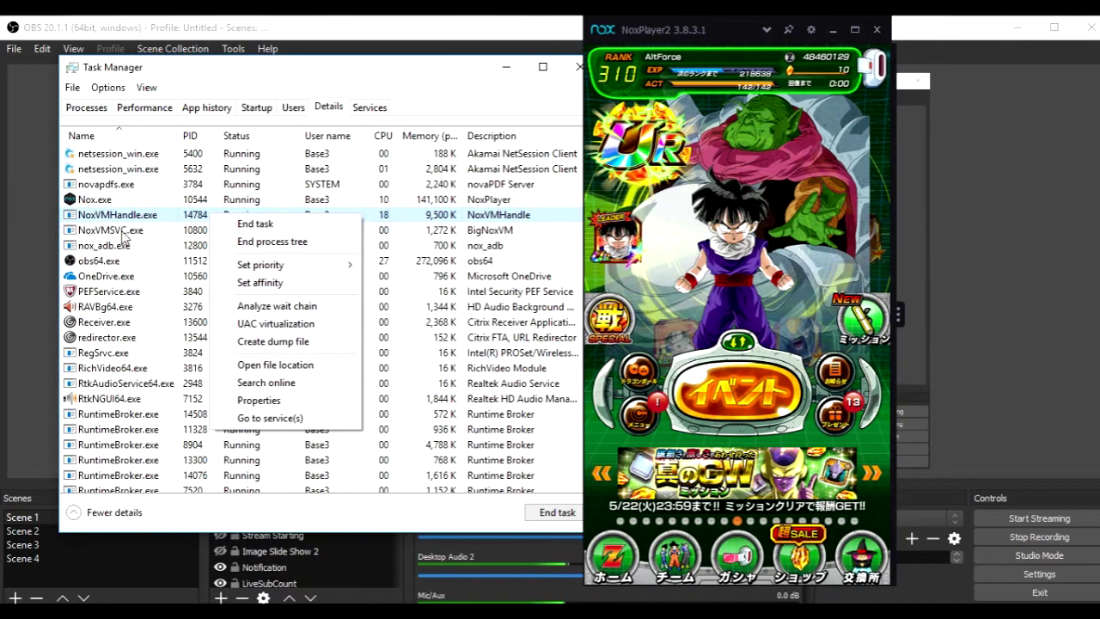
left_click(123, 238)
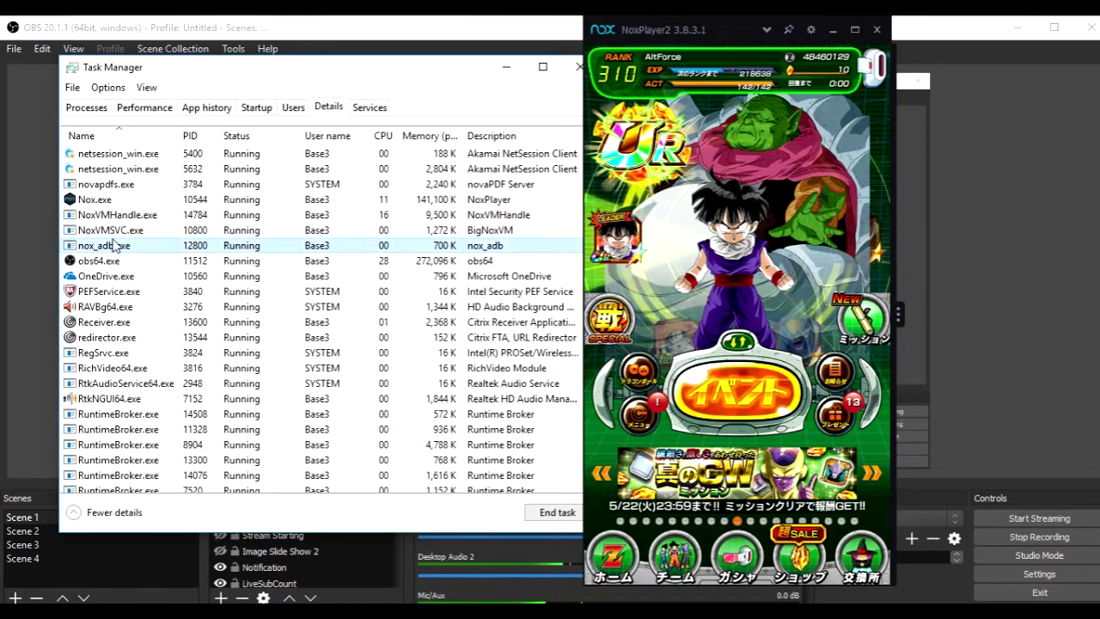
right_click(117, 244)
left_click(147, 251)
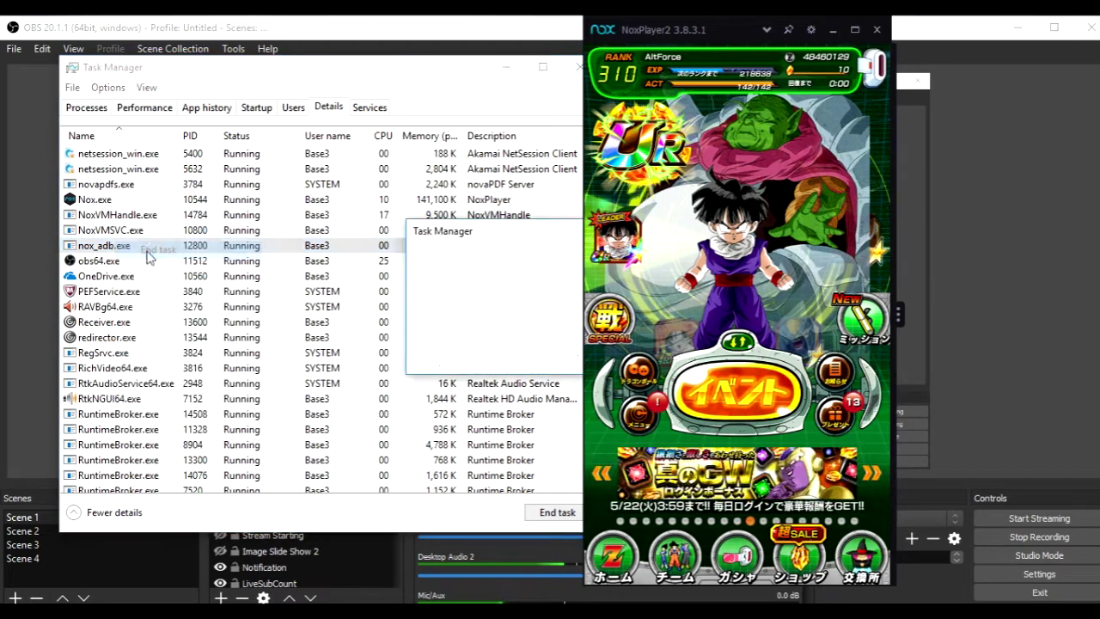
left_click(411, 221)
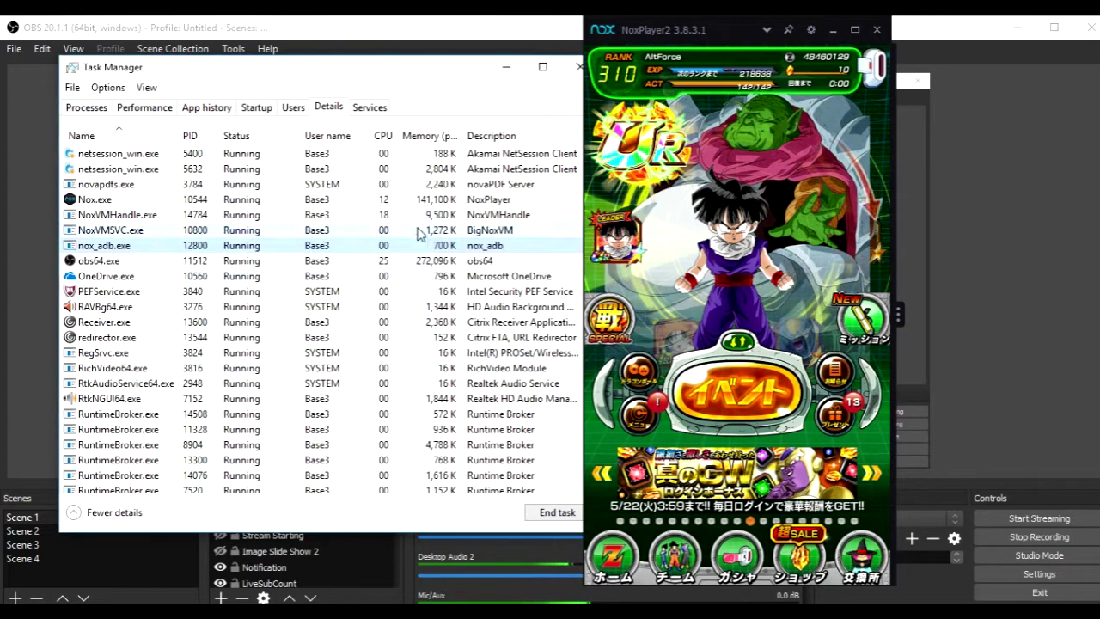
Step: Set the priority of the Nox.exe process to Normal
left_click(676, 275)
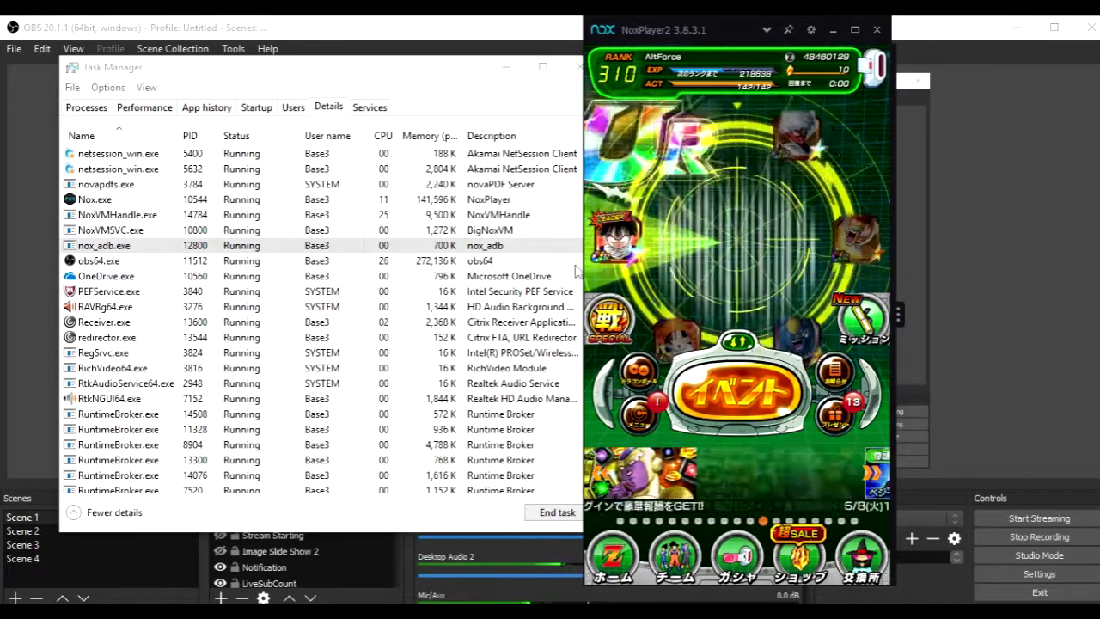
right_click(175, 200)
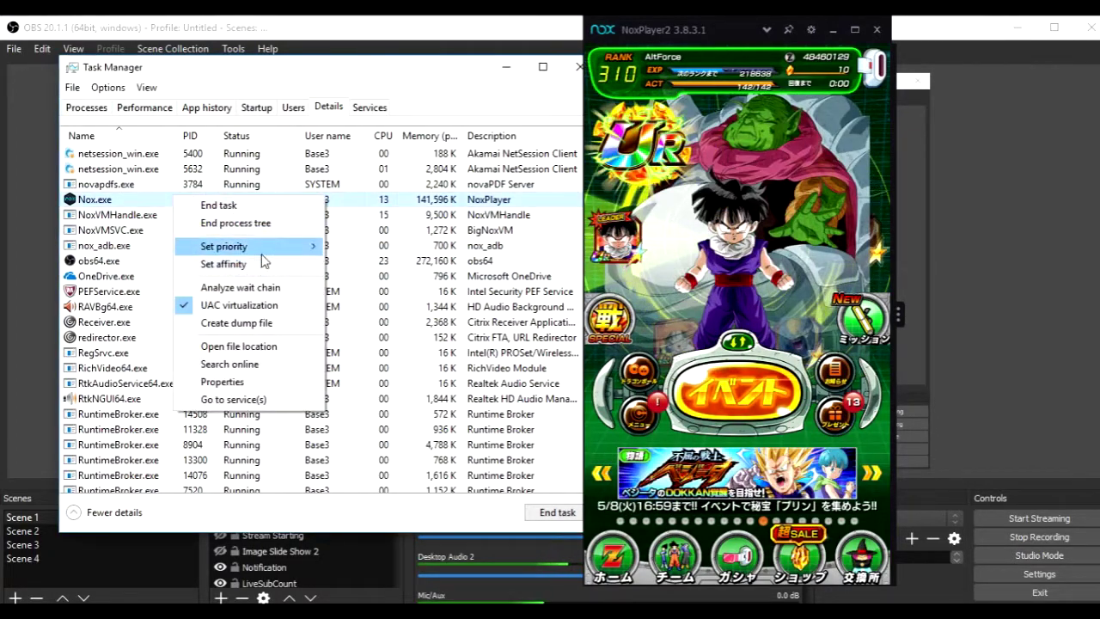
mouse_move(275, 246)
left_click(393, 298)
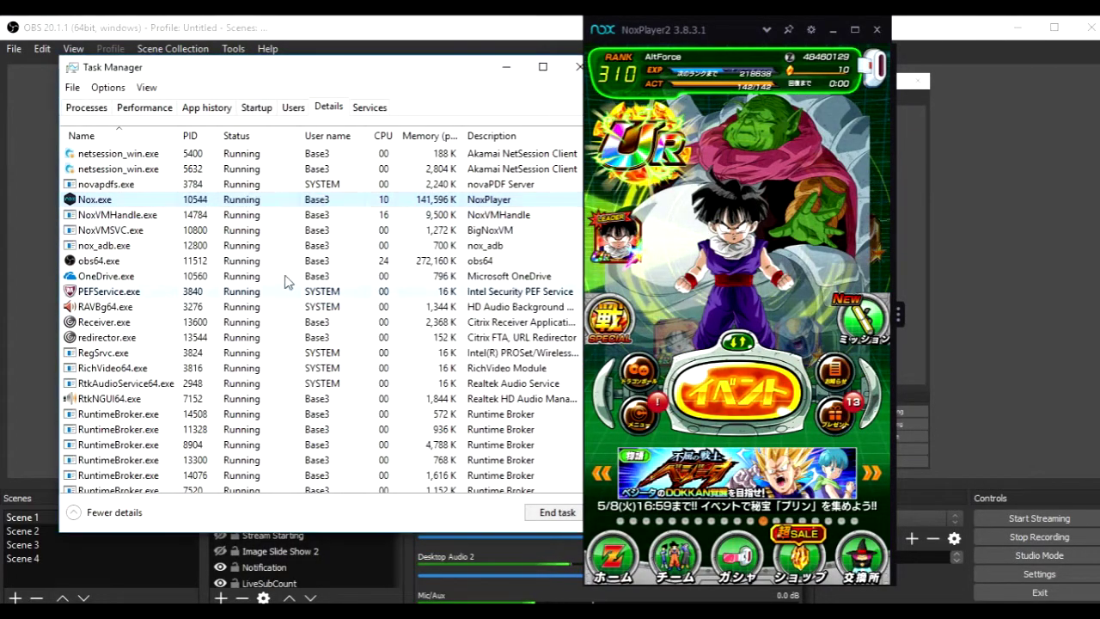
Step: Set the priority of the NoxVMHandle.exe process to Normal and confirm the change
right_click(241, 215)
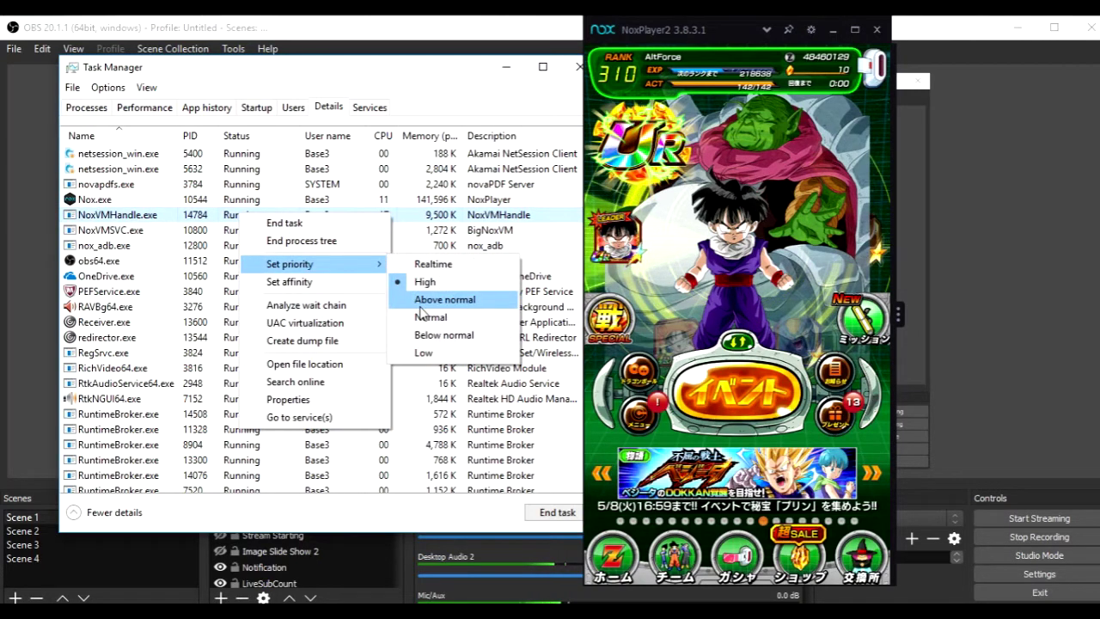
left_click(421, 307)
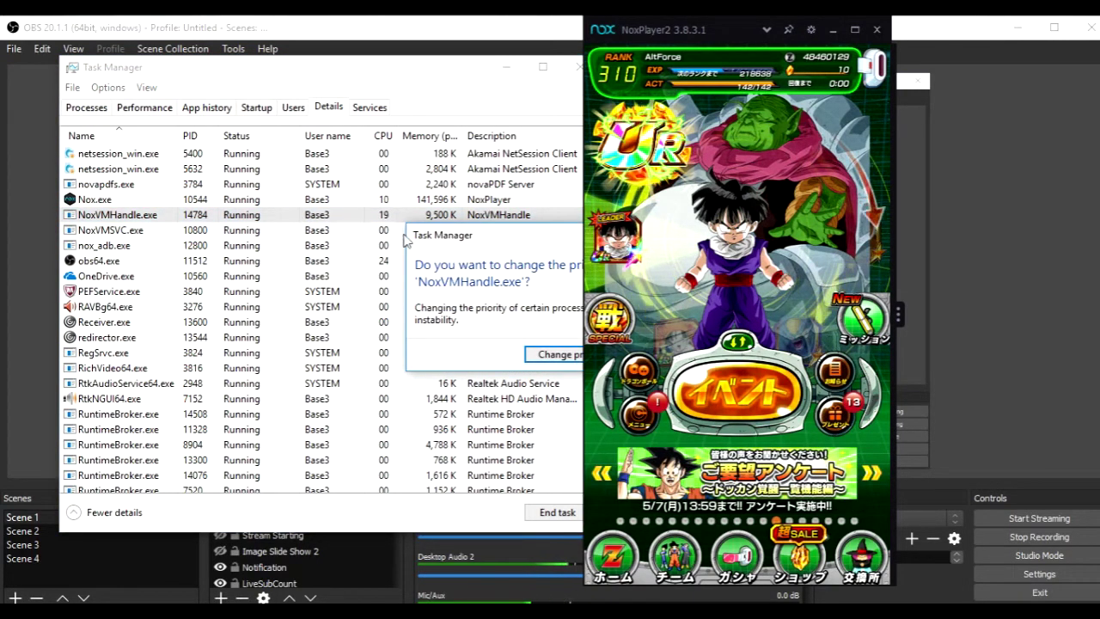
left_click(445, 354)
right_click(290, 216)
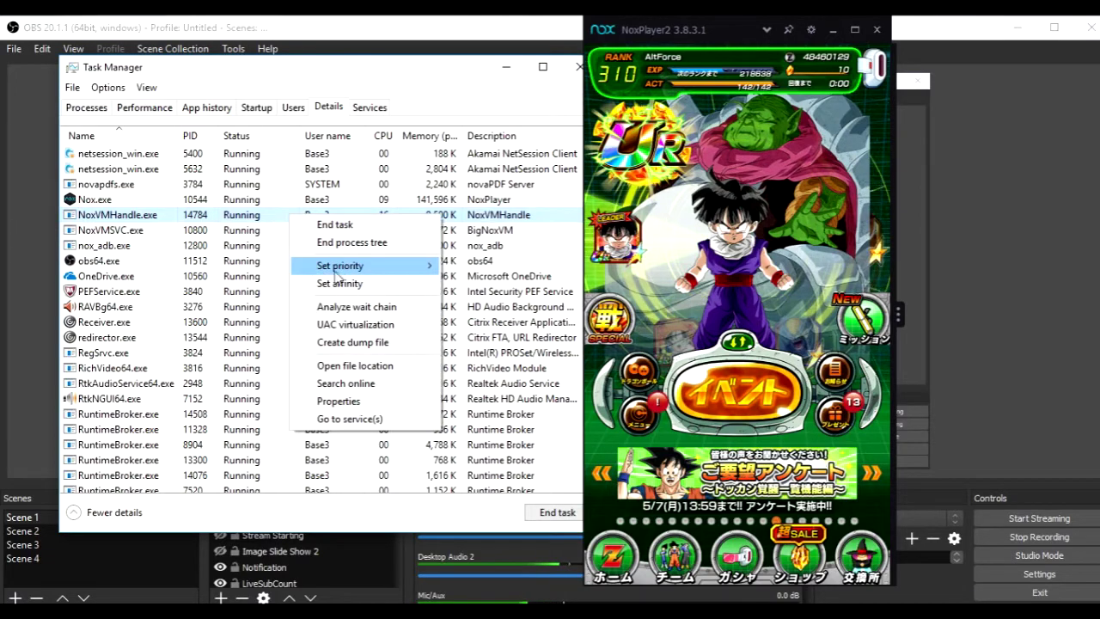
left_click(480, 319)
left_click(569, 356)
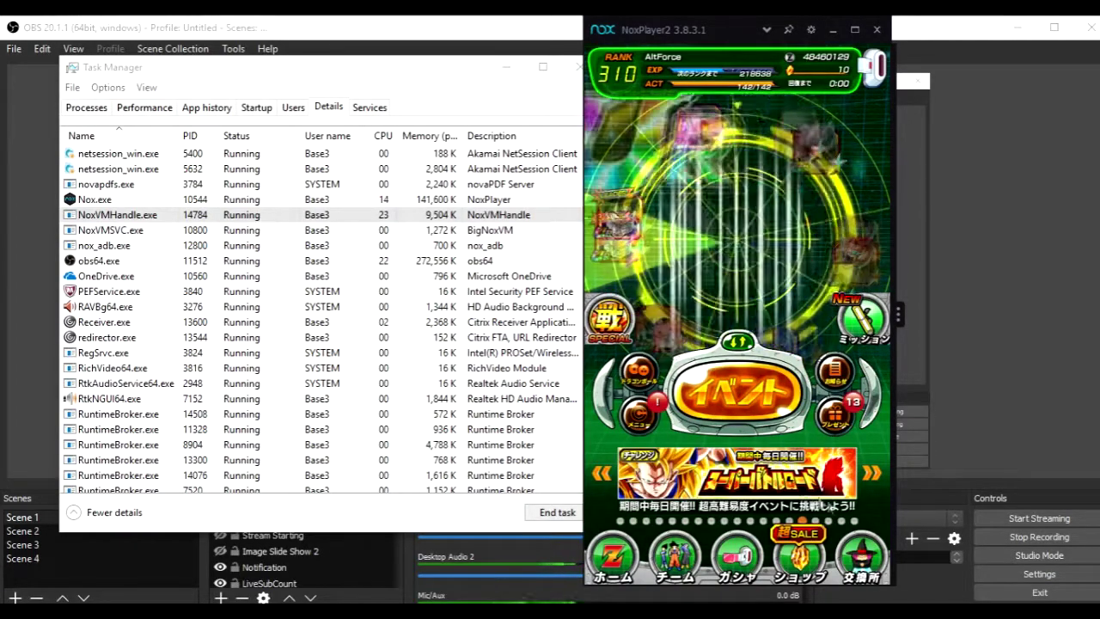
Step: Try out the game's responsiveness by opening the team menu and returning to the home screen
left_click(688, 554)
left_click(673, 349)
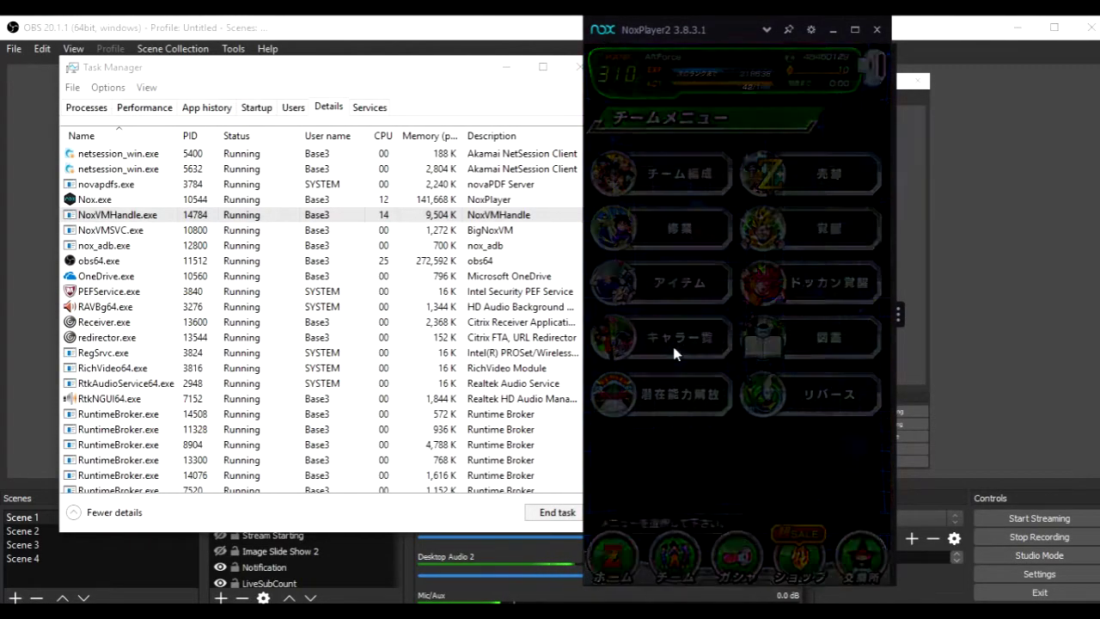
left_click(617, 554)
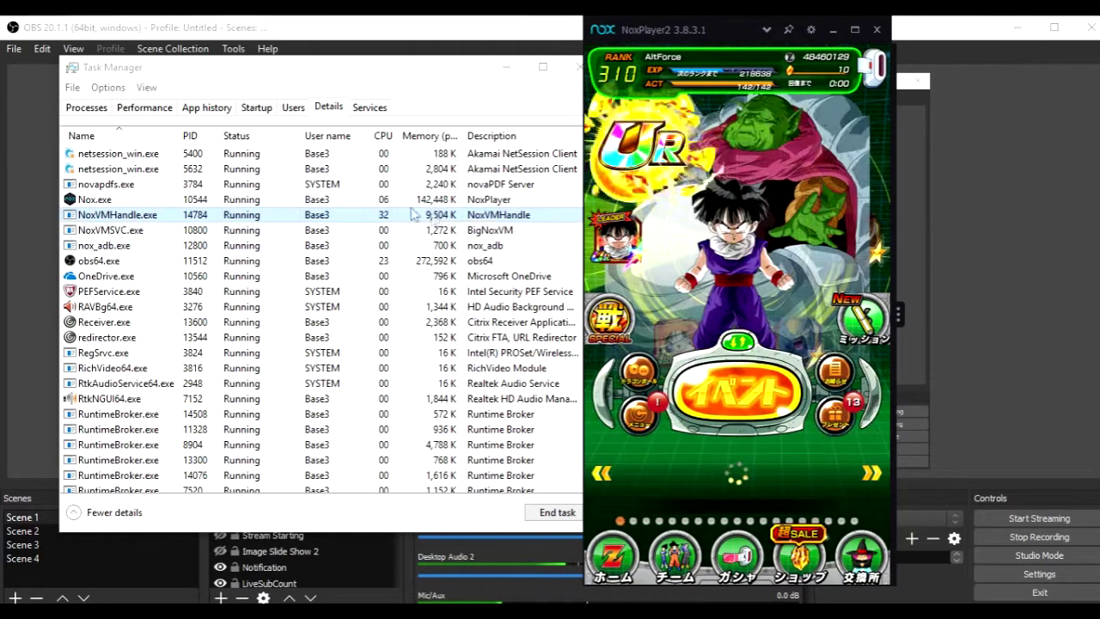
Step: Check the priority options of Nox.exe and dismiss them without making a change
right_click(308, 201)
mouse_move(357, 250)
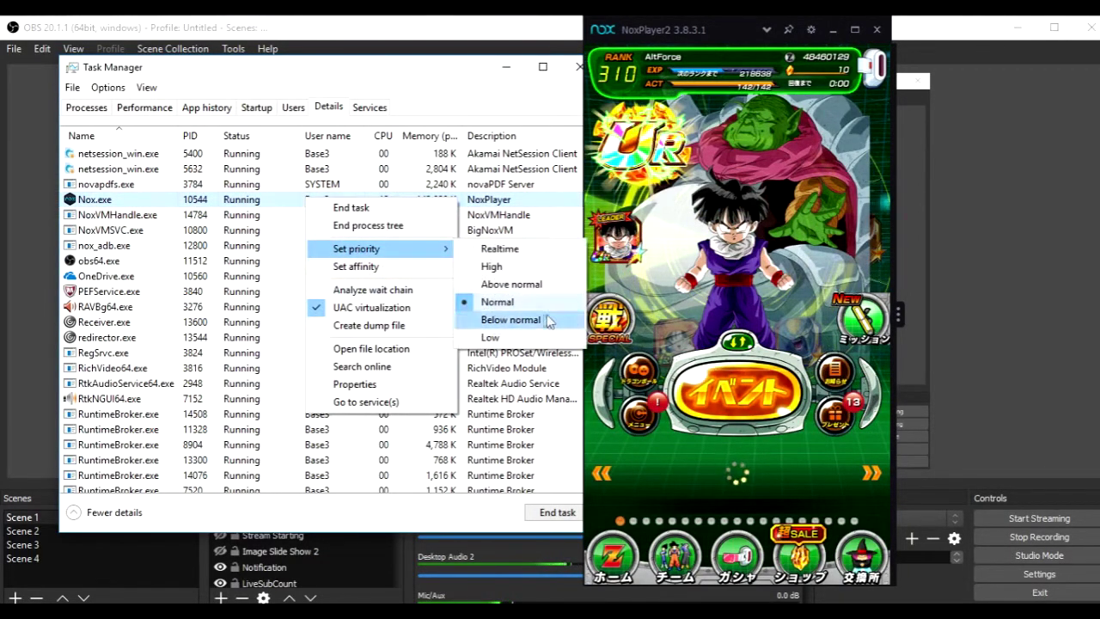
left_click(550, 354)
Step: Set the priority of the NoxVMHandle.exe process to Above normal and confirm the change
left_click(316, 216)
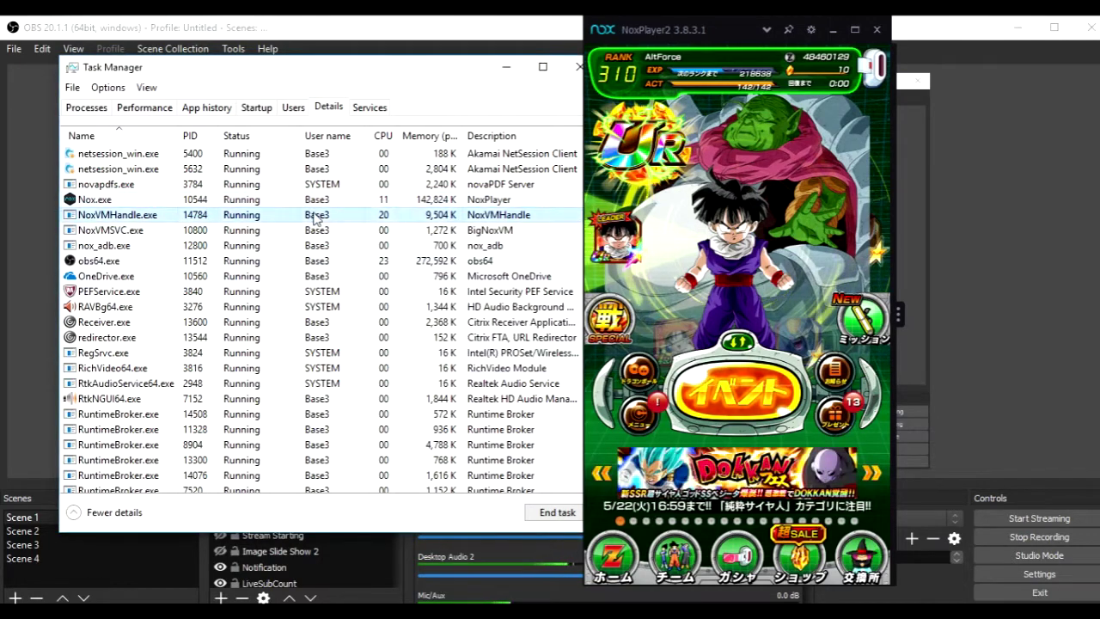
right_click(316, 217)
left_click(520, 299)
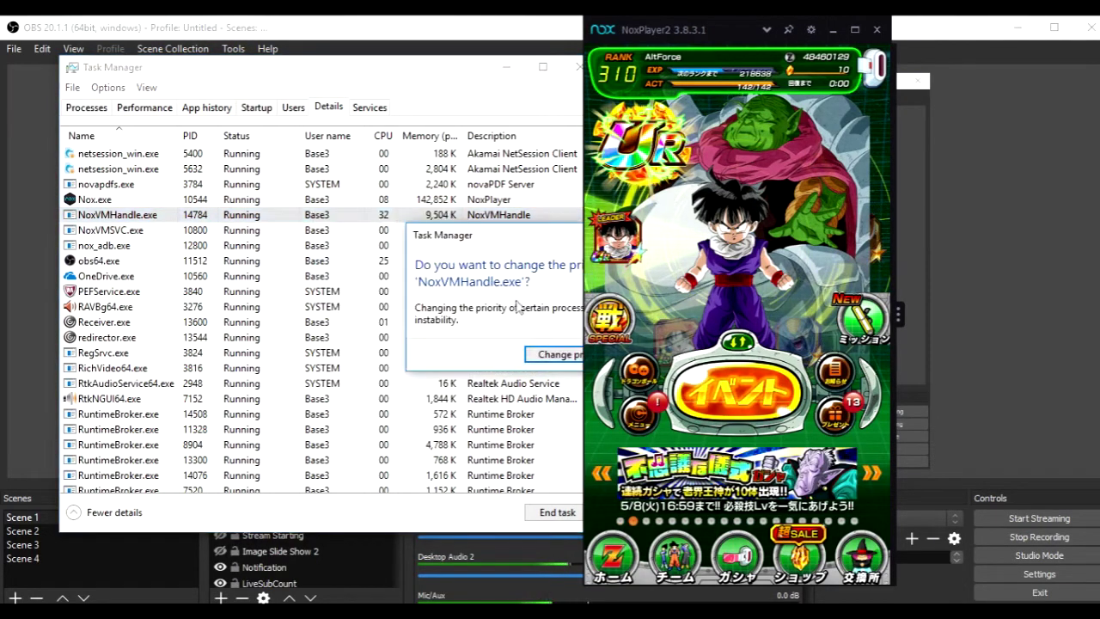
left_click(556, 354)
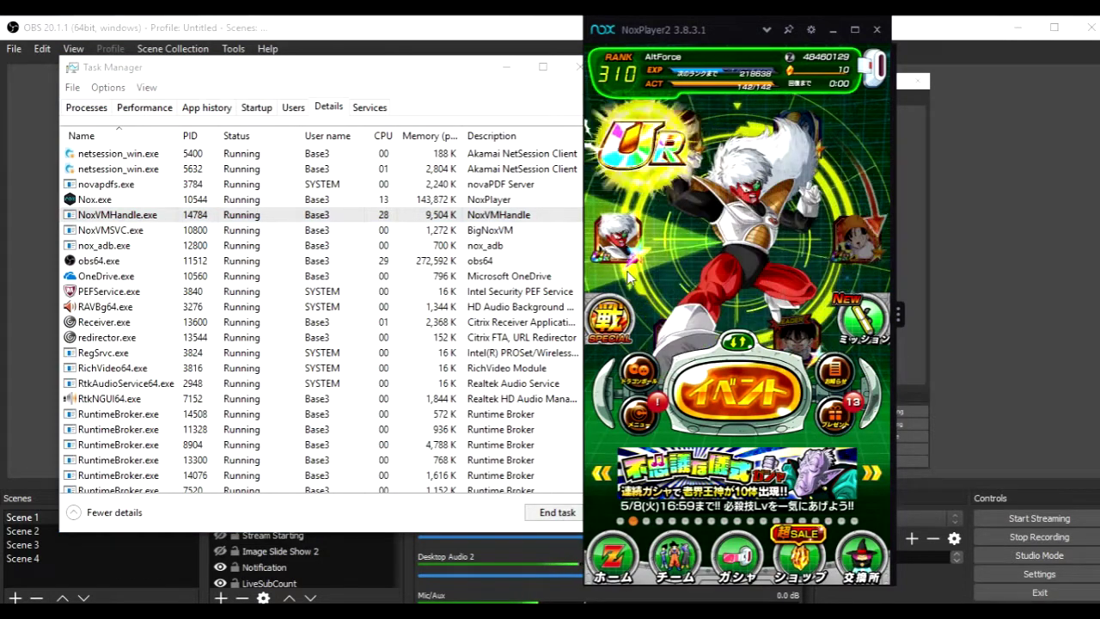
left_click(404, 214)
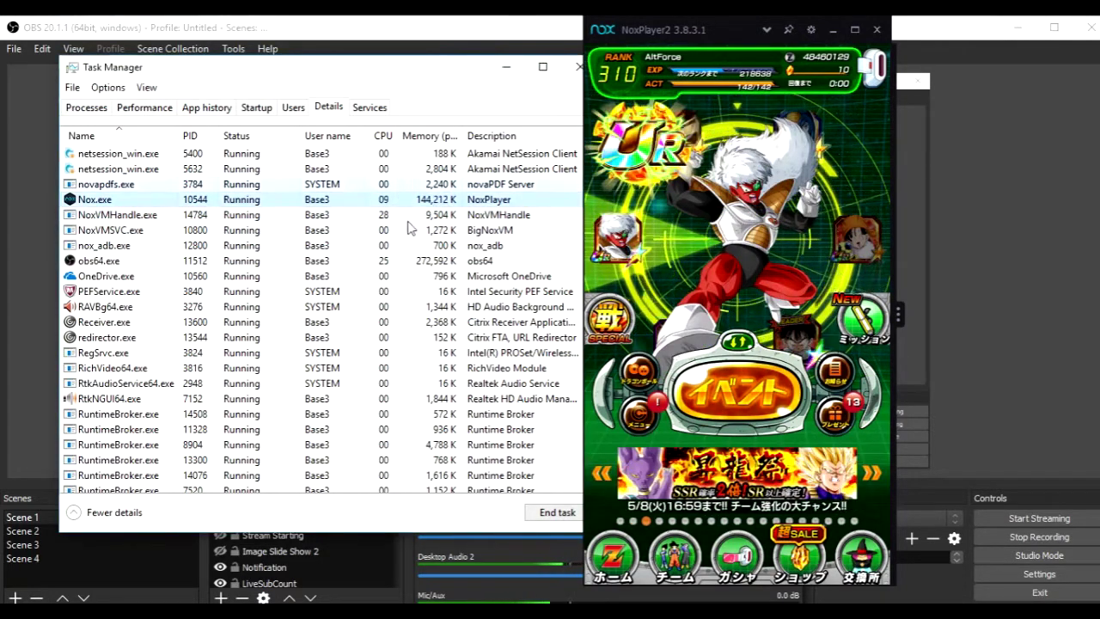
left_click(408, 198)
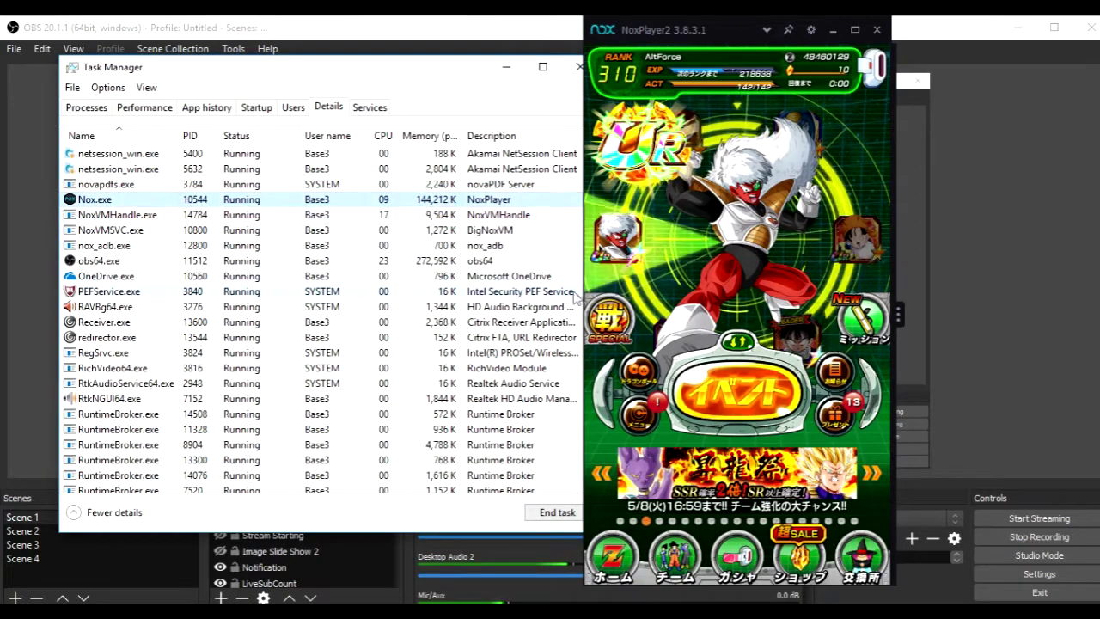
Step: Check how smoothly the game runs by visiting the team list and the leader character's artwork, returning to the home screen after each
left_click(656, 190)
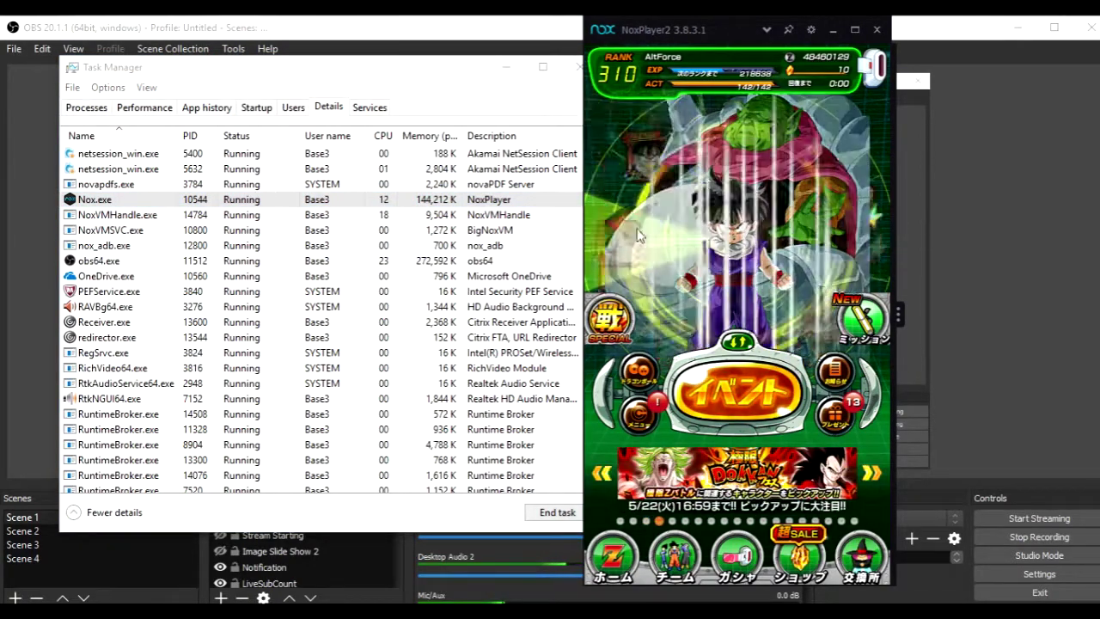
left_click(674, 556)
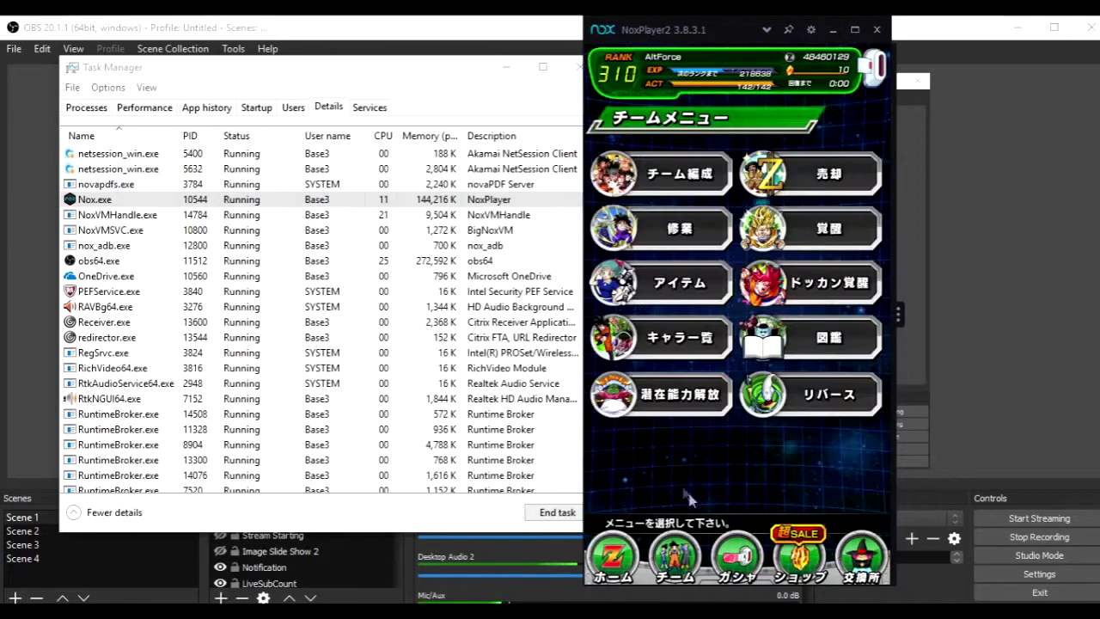
left_click(653, 201)
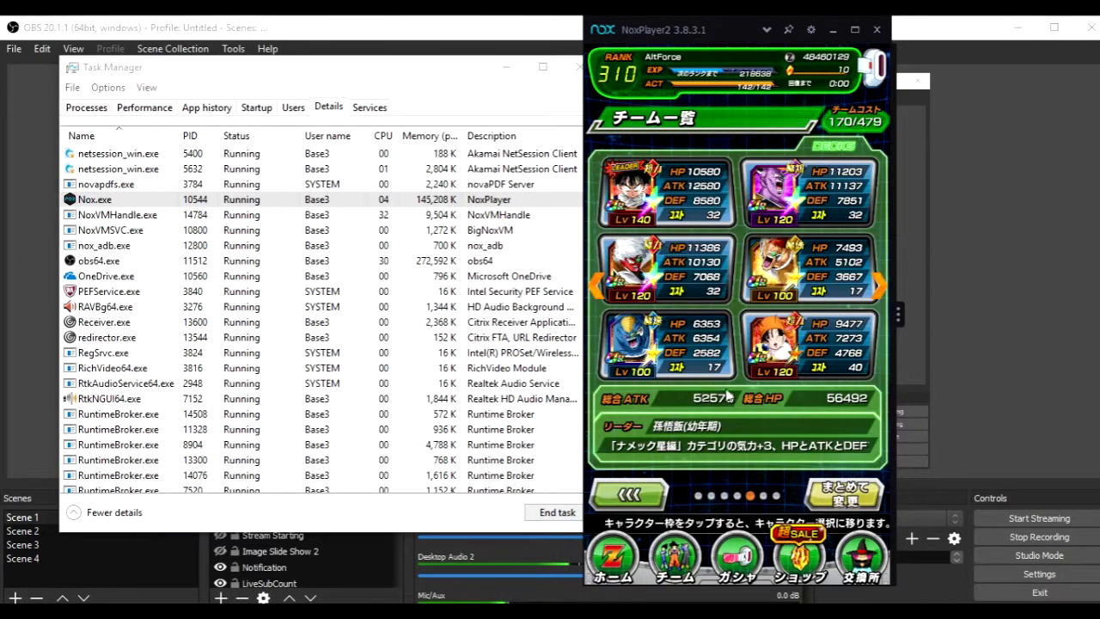
left_click(628, 565)
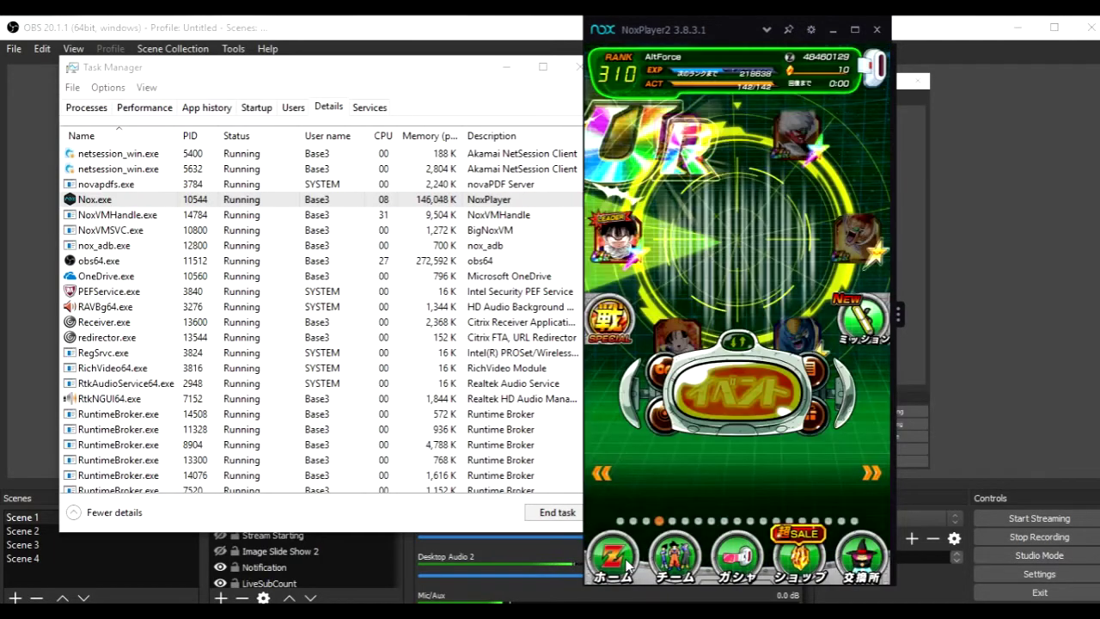
left_click(729, 299)
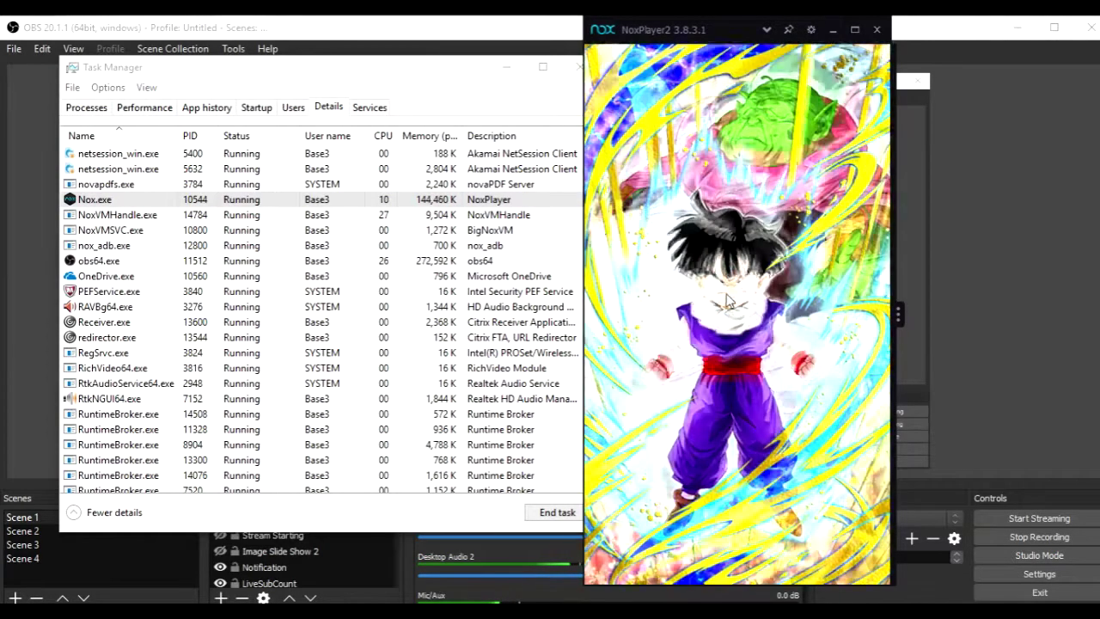
left_click(628, 563)
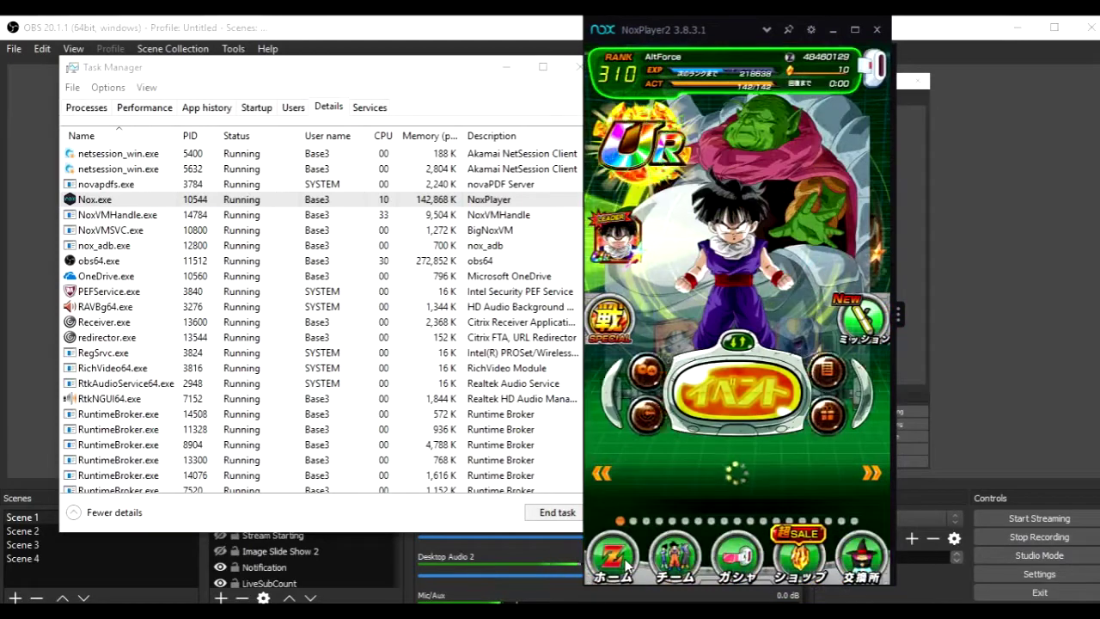